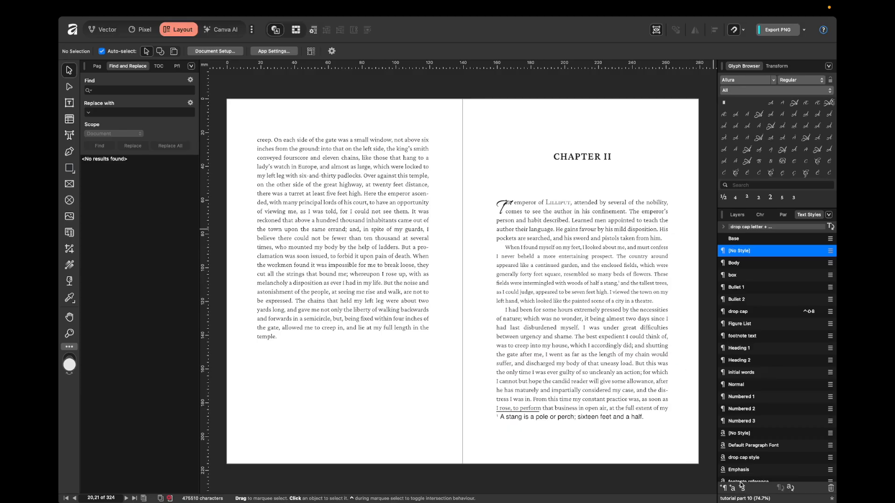
# Create a new group text style, keeping the default name Style.
pyautogui.click(741, 486)
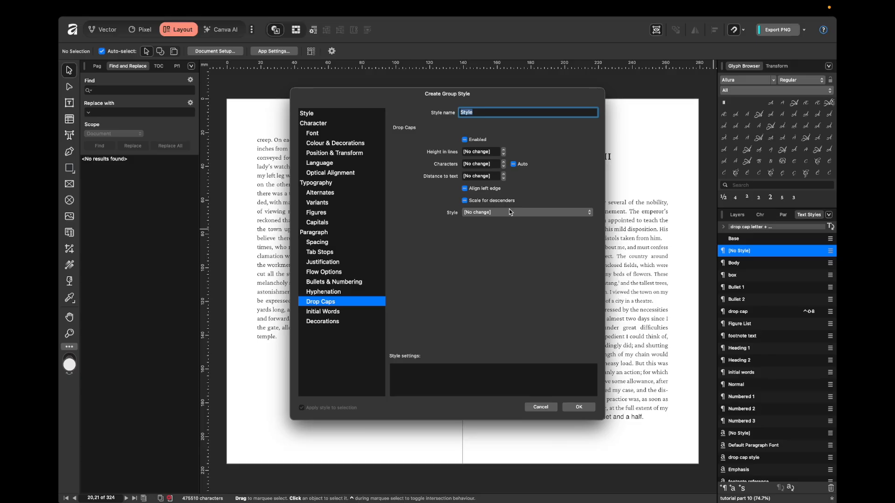
pyautogui.click(571, 406)
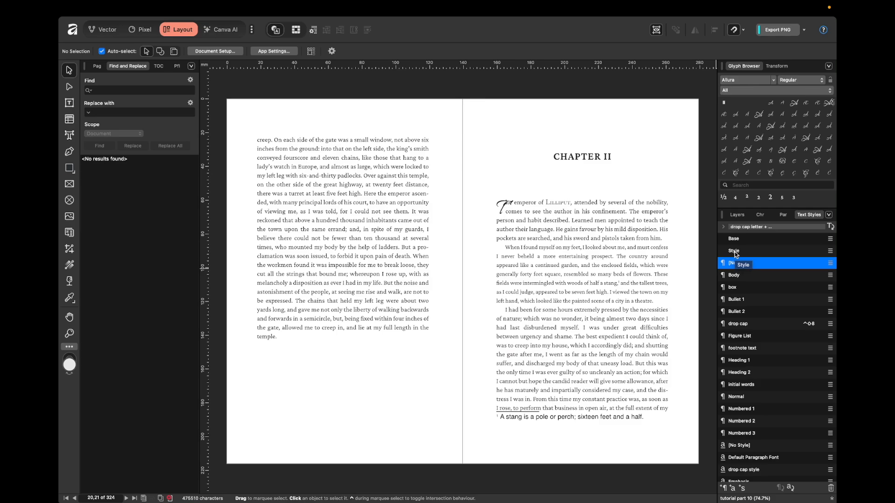
# Create a new paragraph style, Style 1, based on the group style named Style.
pyautogui.click(724, 487)
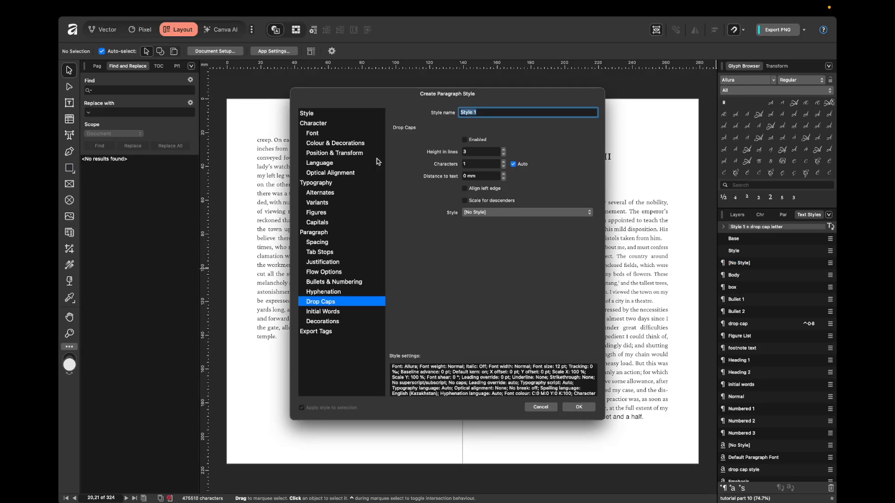
pyautogui.click(326, 123)
pyautogui.click(326, 117)
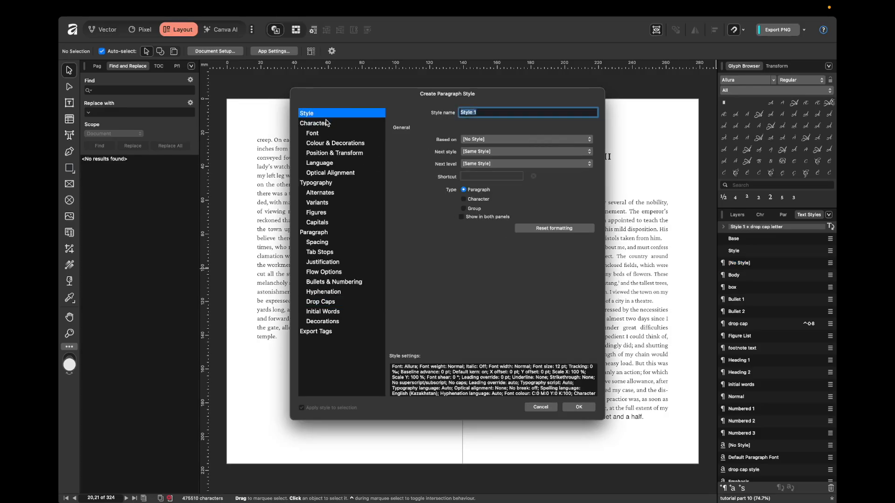
pyautogui.click(476, 140)
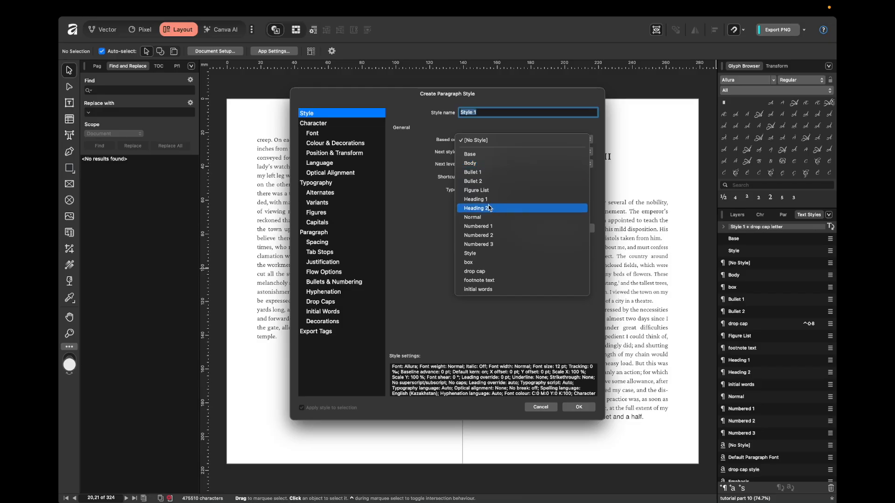
pyautogui.click(489, 254)
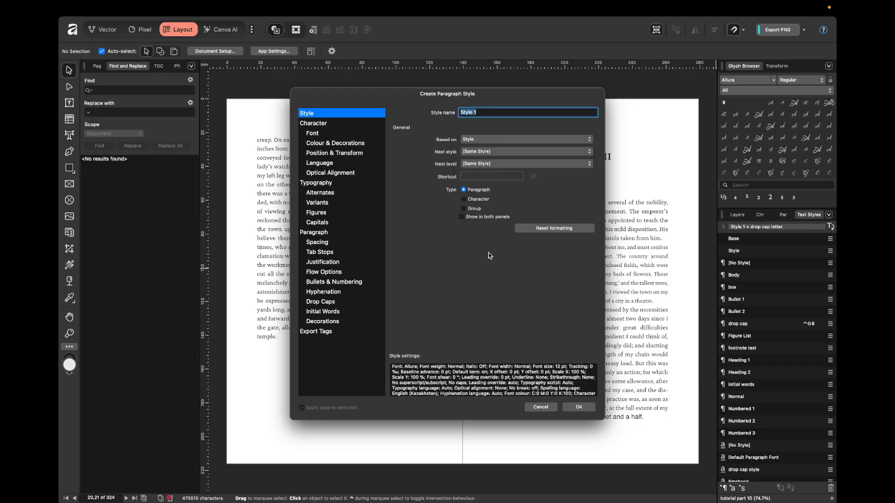
pyautogui.click(575, 410)
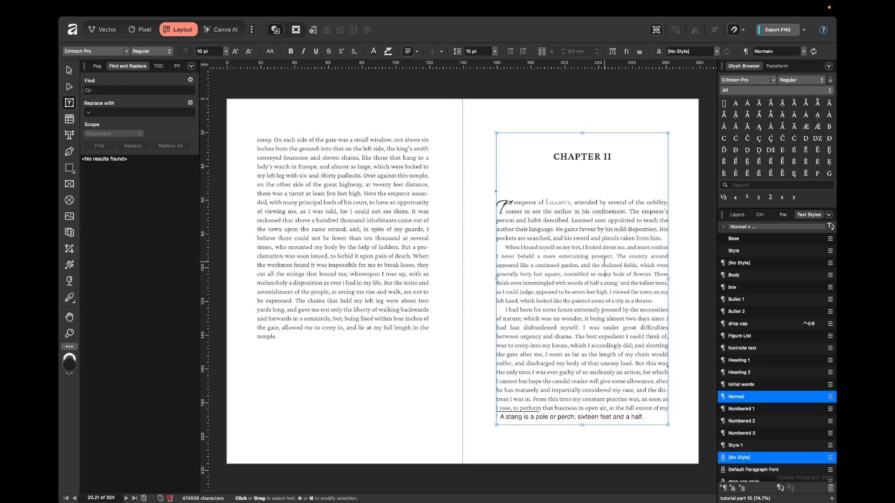
pyautogui.click(784, 215)
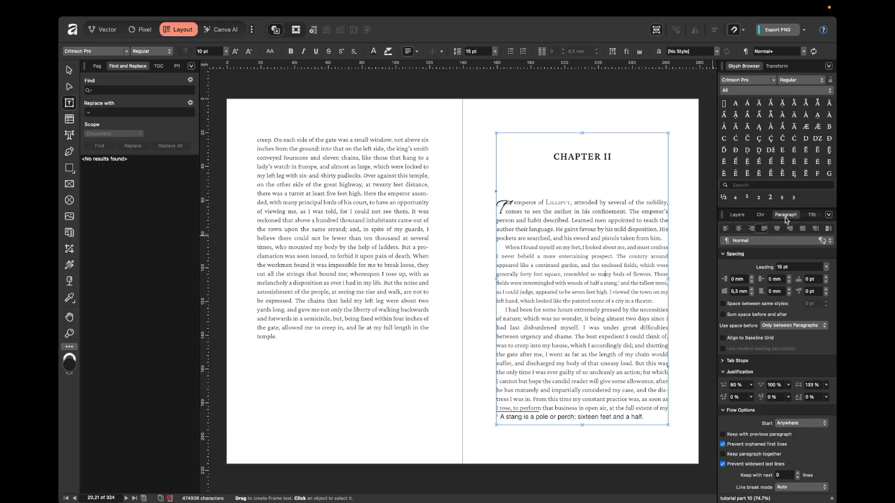
pyautogui.click(812, 217)
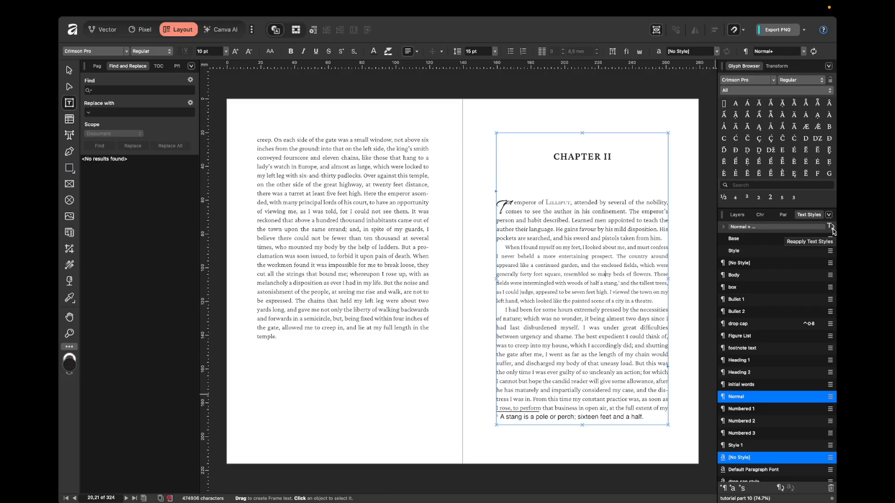
# Apply local formatting to the CHAPTER II heading text, with the Al Bayan font at 30 pt.
pyautogui.click(594, 157)
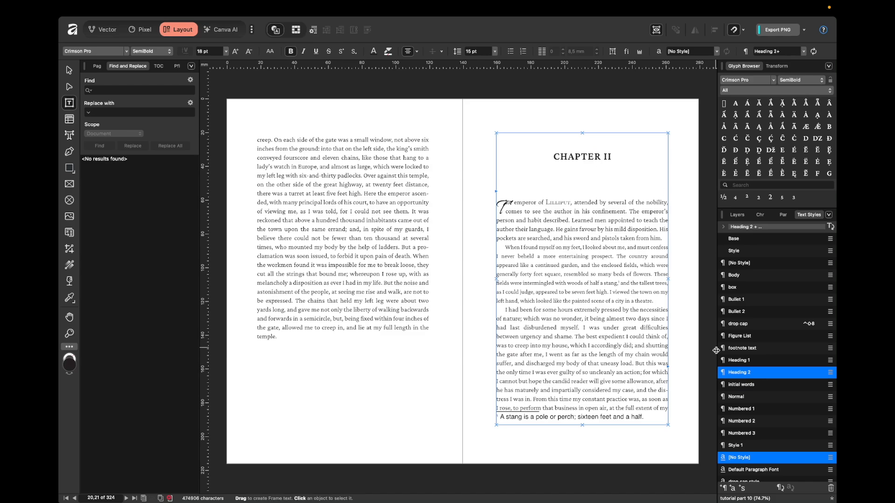
pyautogui.moveTo(553, 157); pyautogui.dragTo(622, 155)
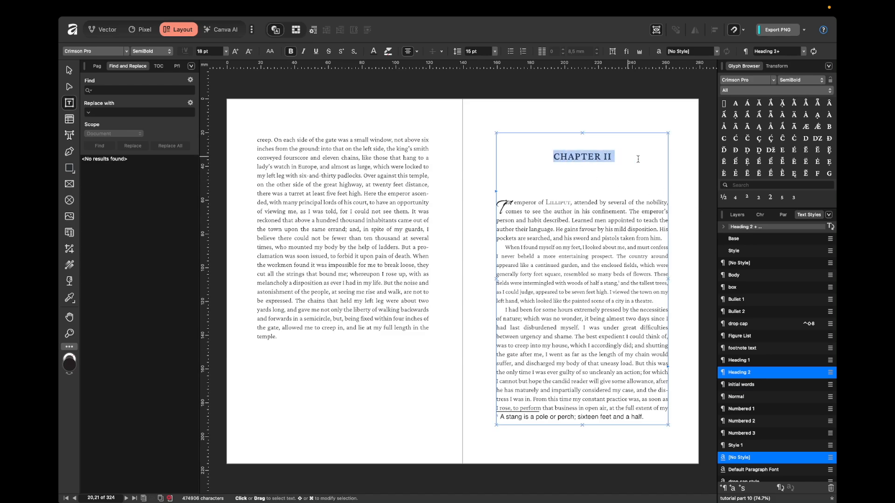
pyautogui.click(759, 215)
pyautogui.click(787, 228)
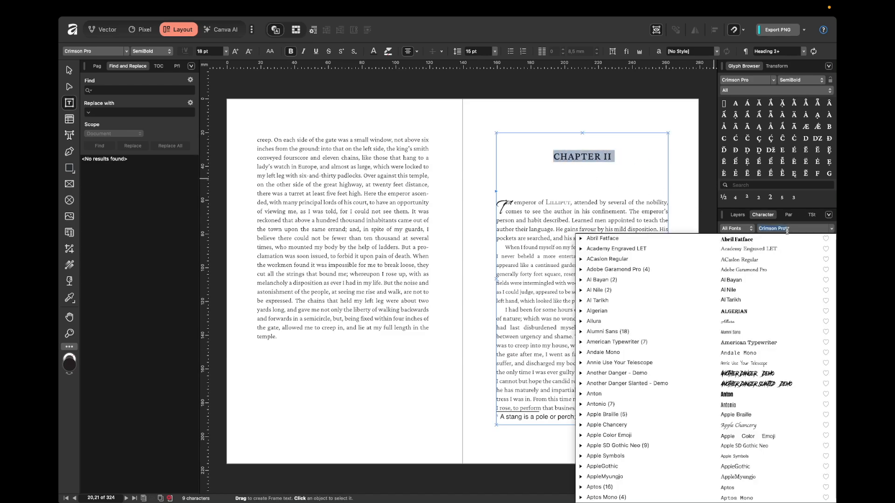
pyautogui.click(766, 281)
pyautogui.click(738, 239)
pyautogui.write('30')
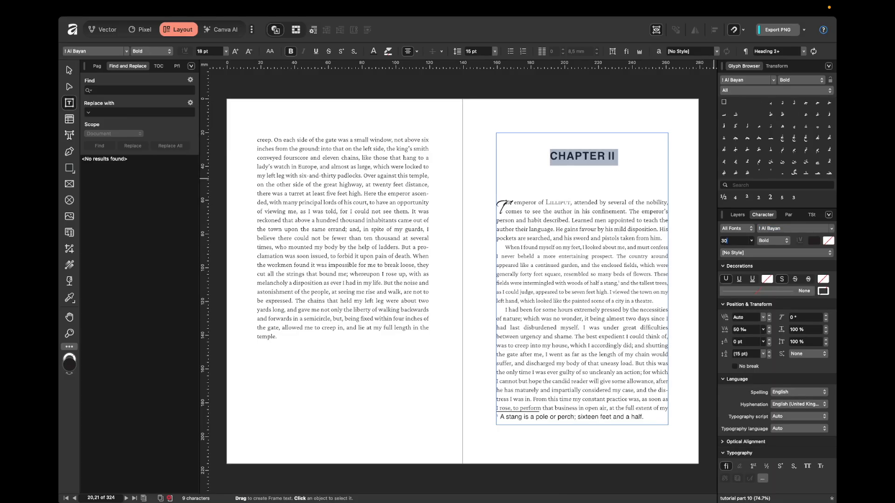
pyautogui.press('Return')
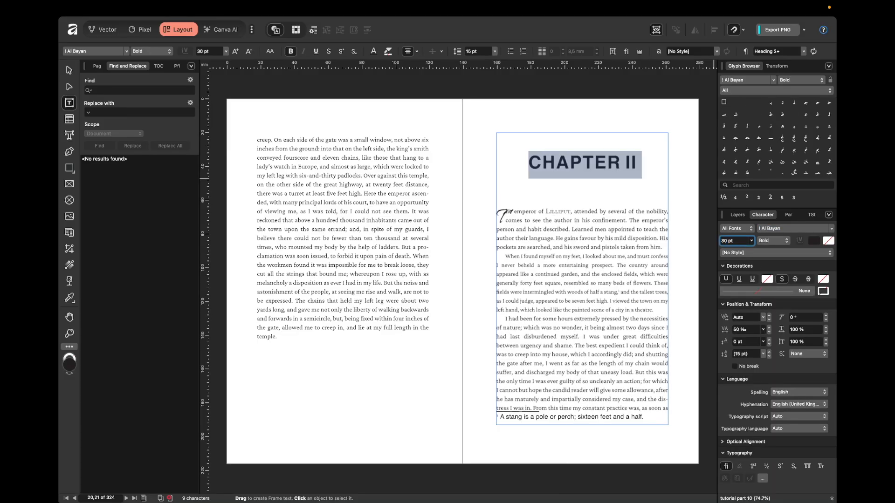
# Reapply the text styles on the CHAPTER II heading to clear its local formatting overrides.
pyautogui.click(811, 215)
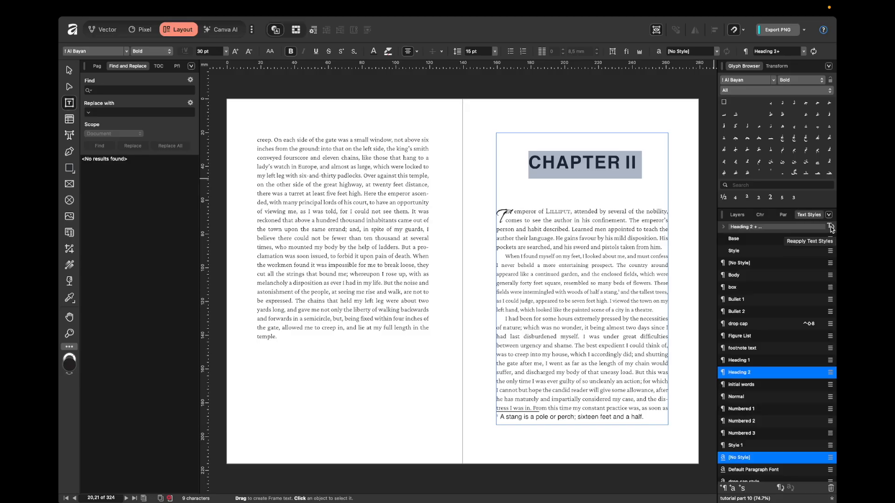
pyautogui.click(830, 227)
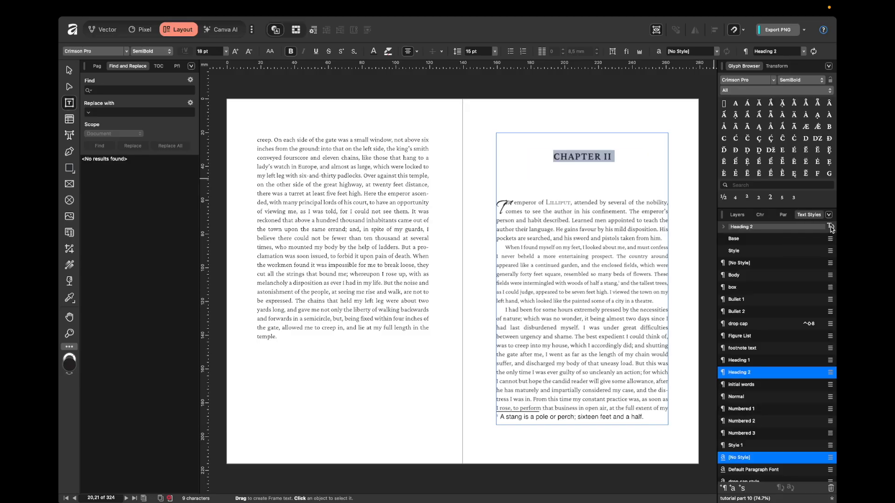
pyautogui.click(581, 224)
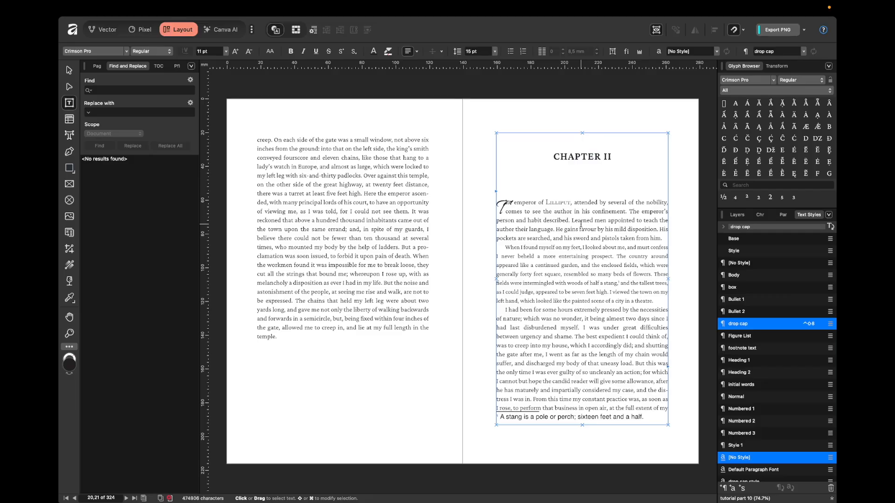
# Examine the Heading 2 style's settings from the CHAPTER II heading and close the style editor without changes.
pyautogui.click(593, 160)
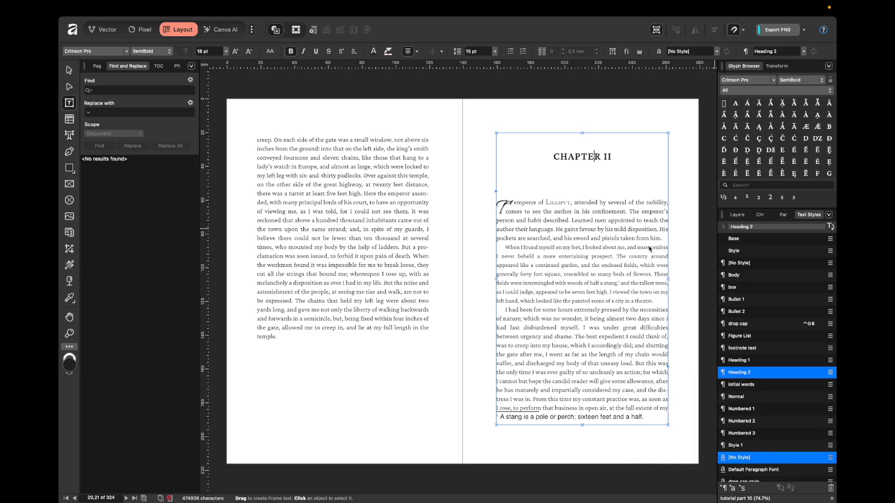
pyautogui.click(830, 373)
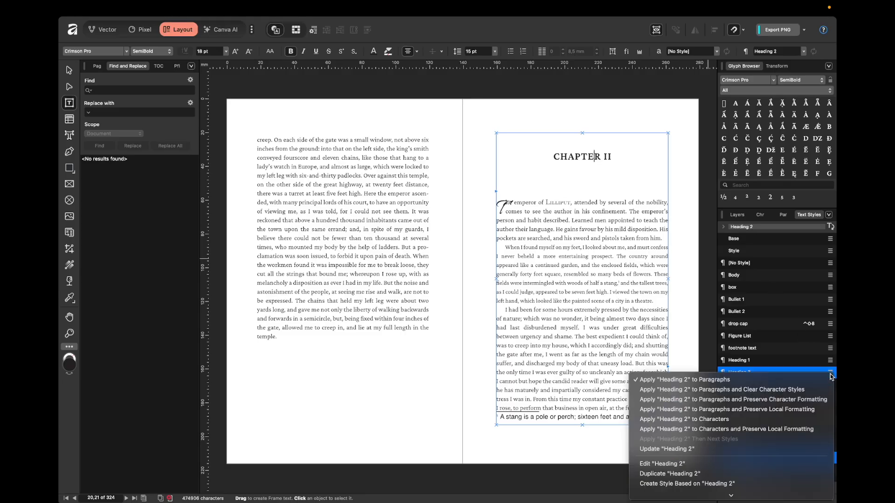
pyautogui.click(706, 469)
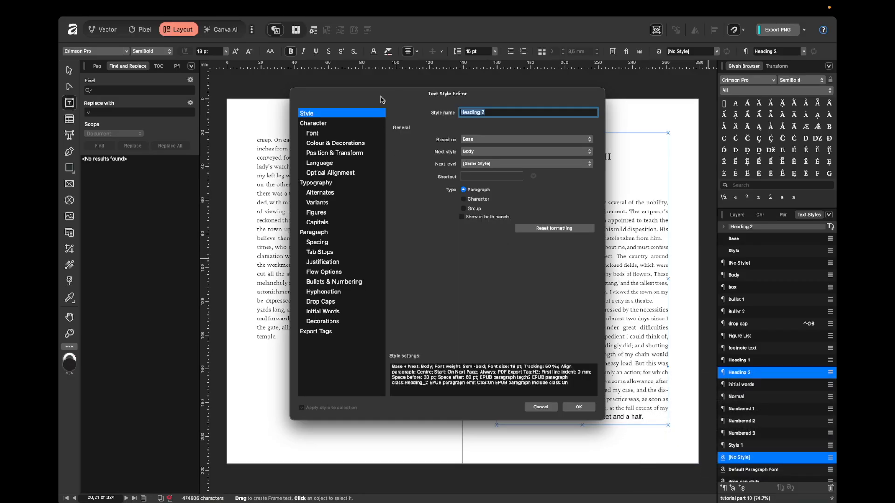
pyautogui.moveTo(365, 106); pyautogui.dragTo(325, 121)
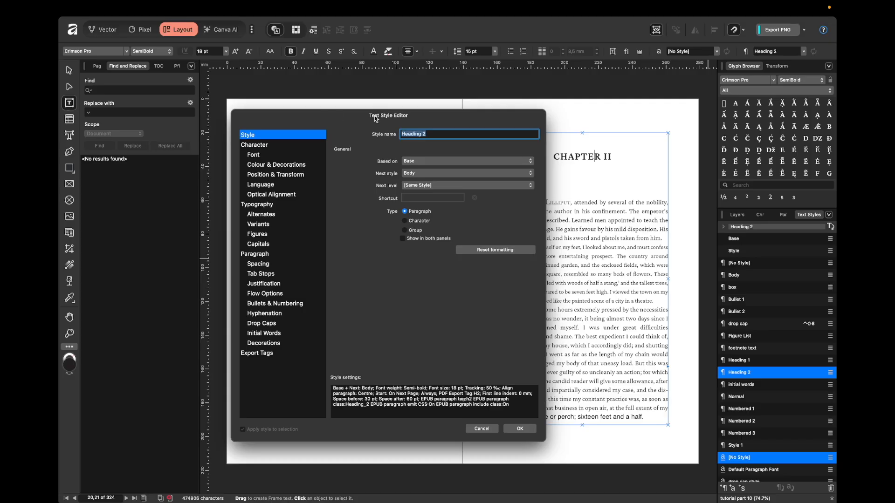
pyautogui.click(479, 431)
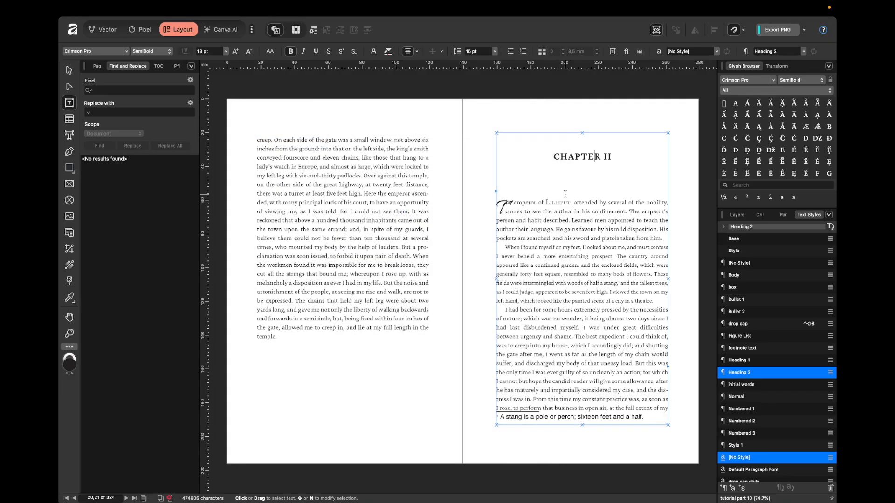
# Set the drop cap's distance to text to 7 mm in the first paragraph of Chapter II.
pyautogui.click(554, 202)
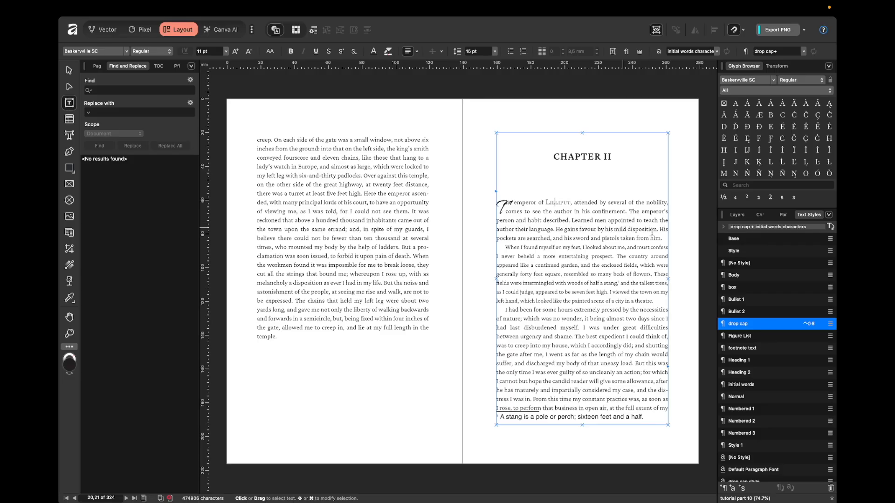
pyautogui.click(782, 215)
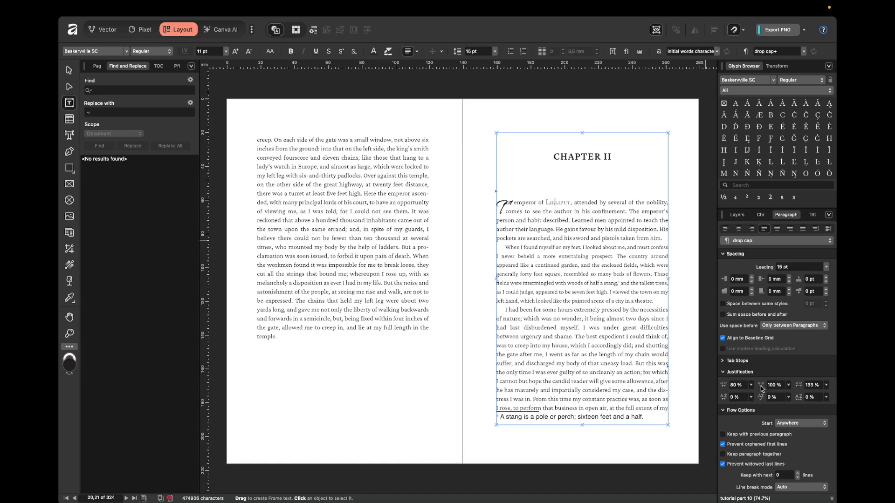
pyautogui.scroll(-5, 834, 387)
pyautogui.scroll(-8, 834, 388)
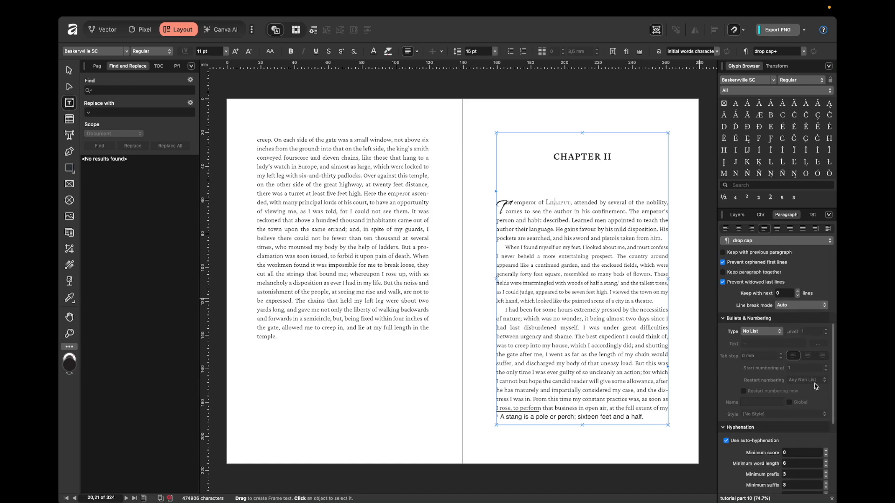
pyautogui.doubleClick(760, 432)
pyautogui.write('6')
pyautogui.press('Up')
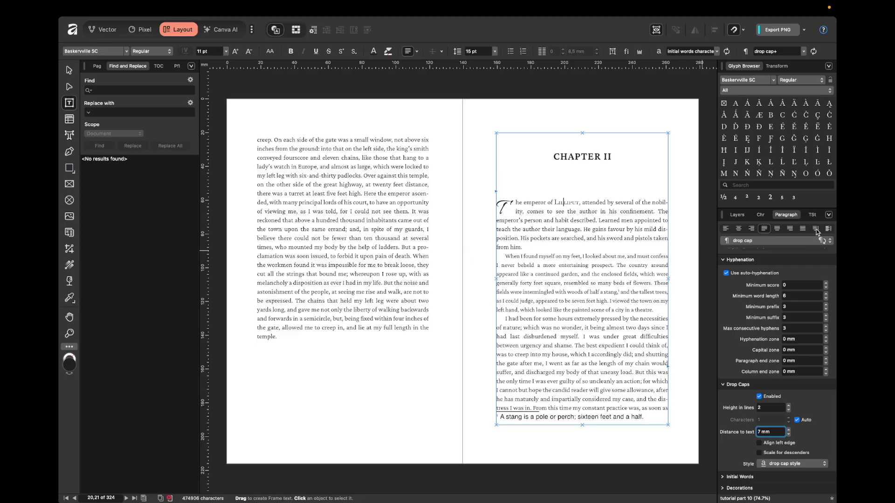
# Edit the drop cap paragraph style to use the Arial font family and save the style.
pyautogui.click(812, 216)
pyautogui.click(829, 323)
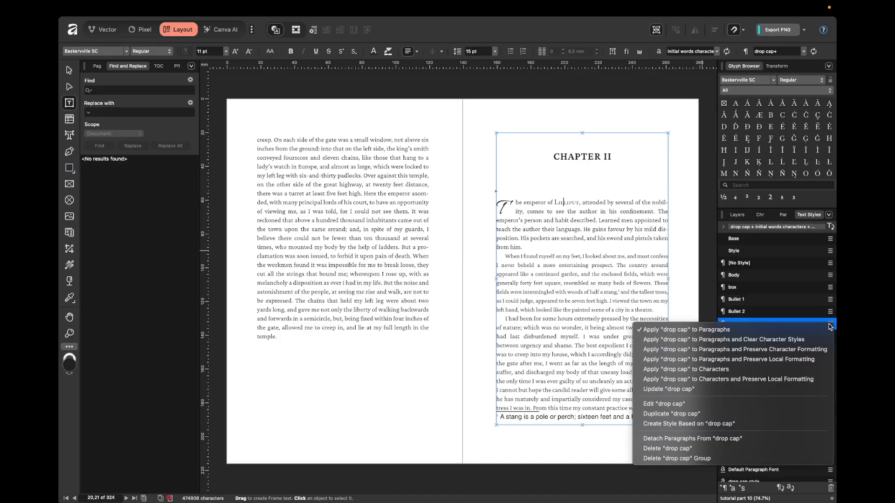
pyautogui.click(745, 404)
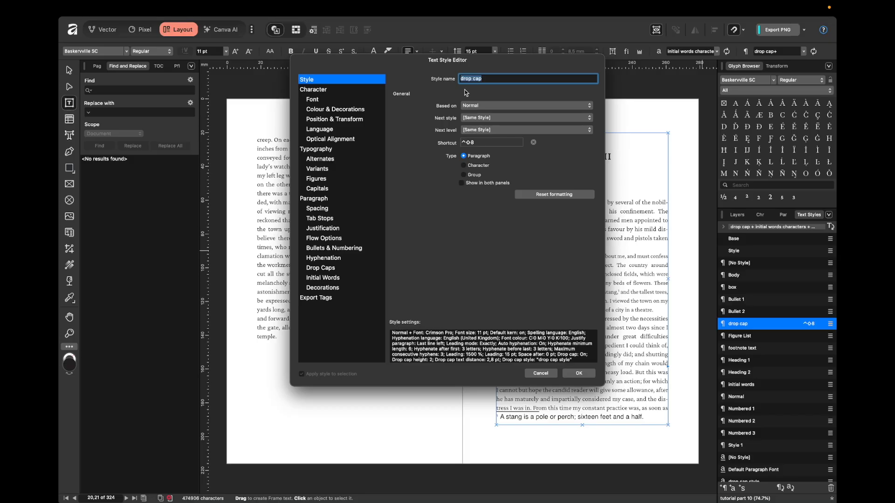
pyautogui.click(323, 200)
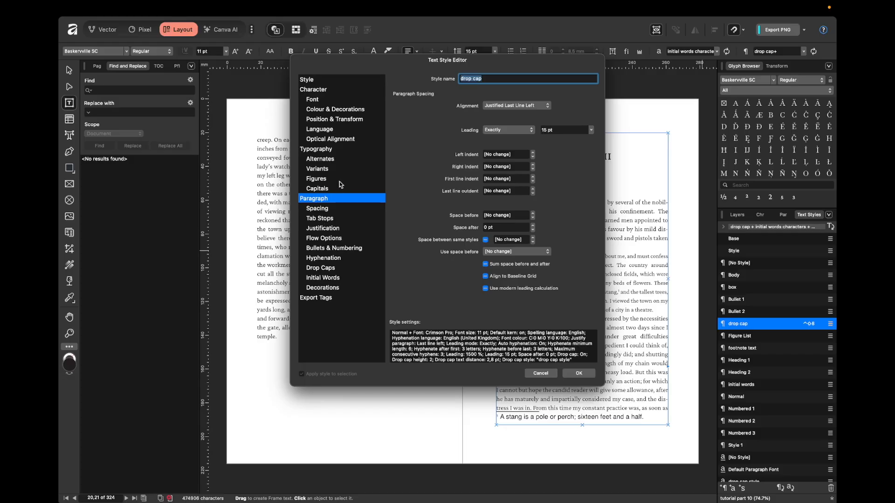
pyautogui.click(330, 102)
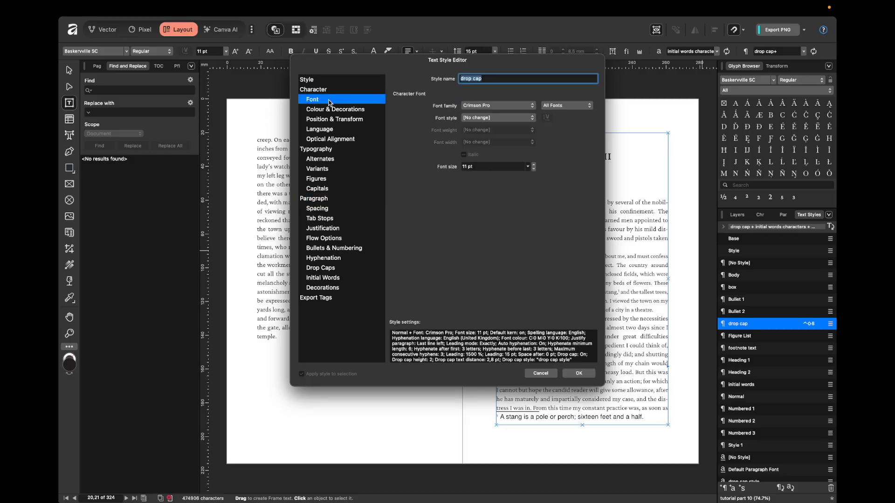
pyautogui.moveTo(376, 57); pyautogui.dragTo(277, 84)
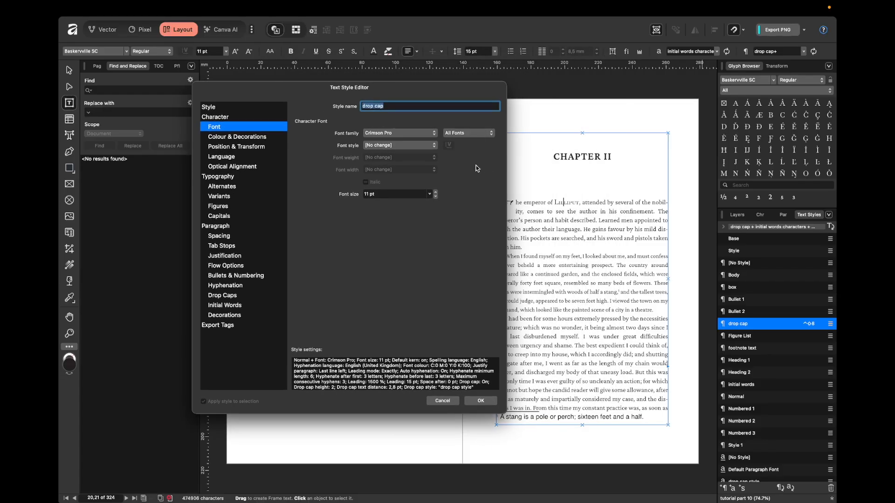
pyautogui.click(411, 138)
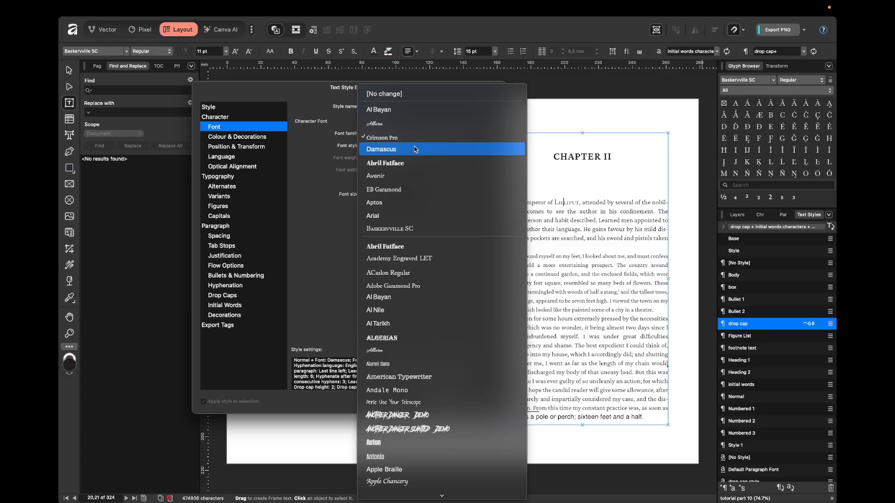
pyautogui.click(419, 218)
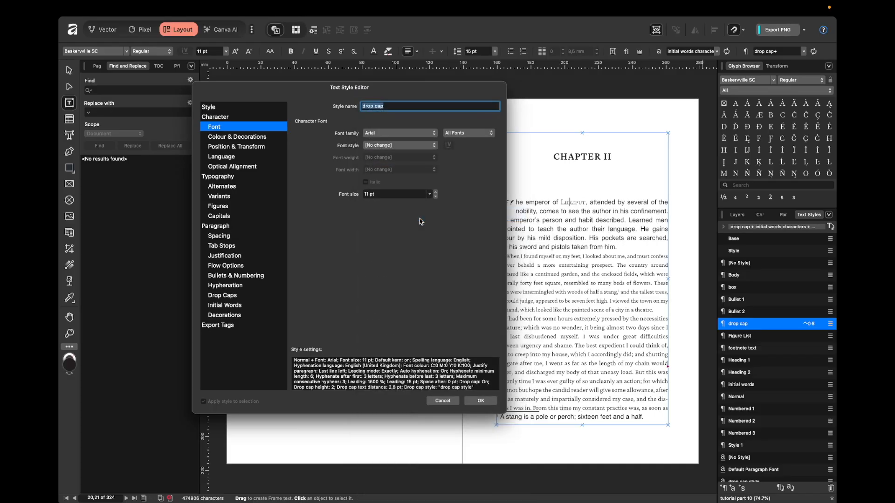
pyautogui.moveTo(466, 89); pyautogui.dragTo(353, 119)
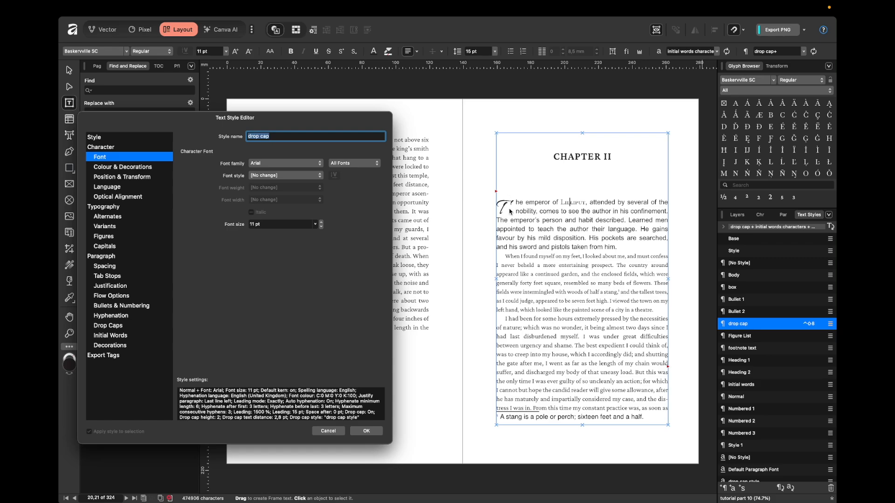
pyautogui.click(368, 430)
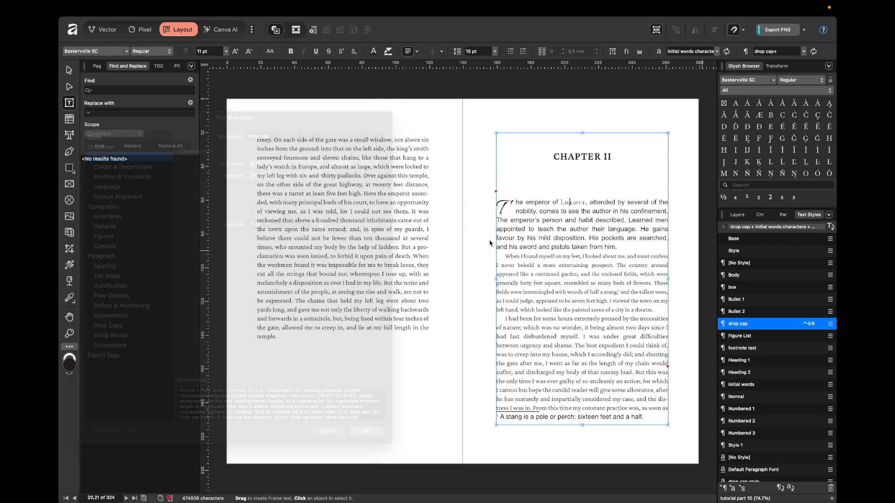
# Check the drop cap's distance to text in the paragraph settings for the opening paragraphs of Chapters II and III.
pyautogui.click(783, 214)
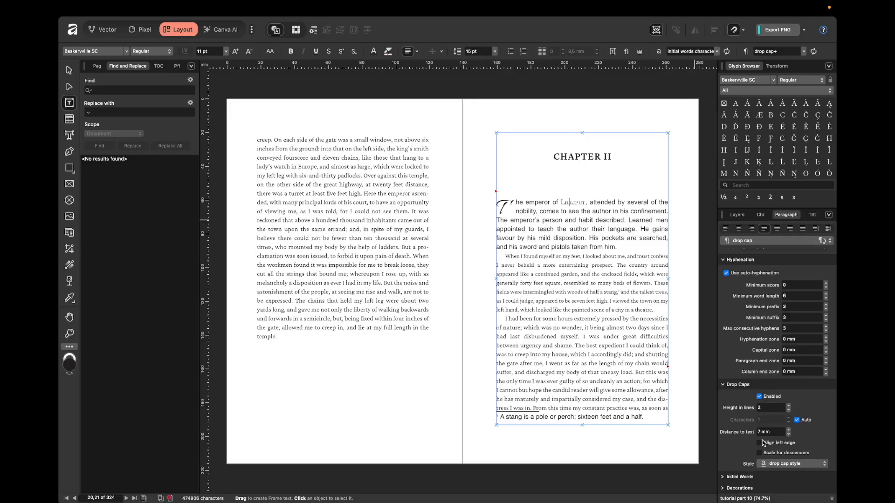
pyautogui.scroll(-3, 573, 225)
pyautogui.scroll(-20, 572, 225)
pyautogui.scroll(-20, 573, 226)
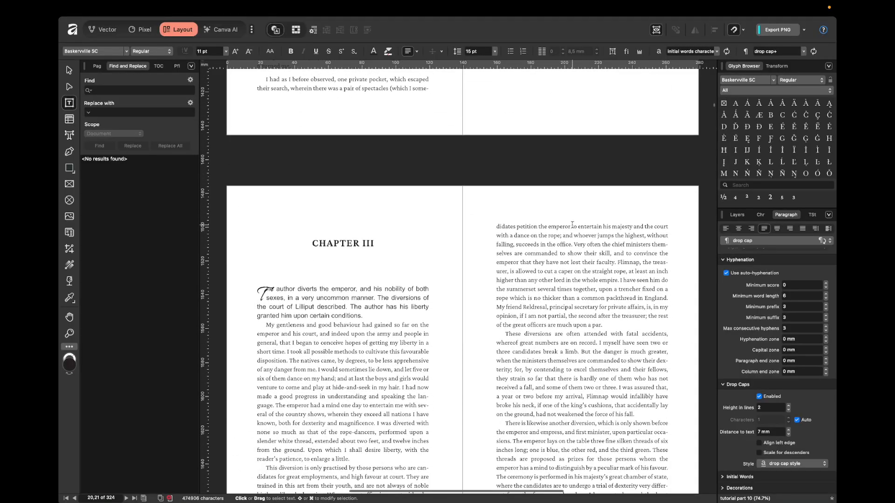
pyautogui.scroll(-1, 572, 226)
pyautogui.click(328, 253)
pyautogui.press('Escape')
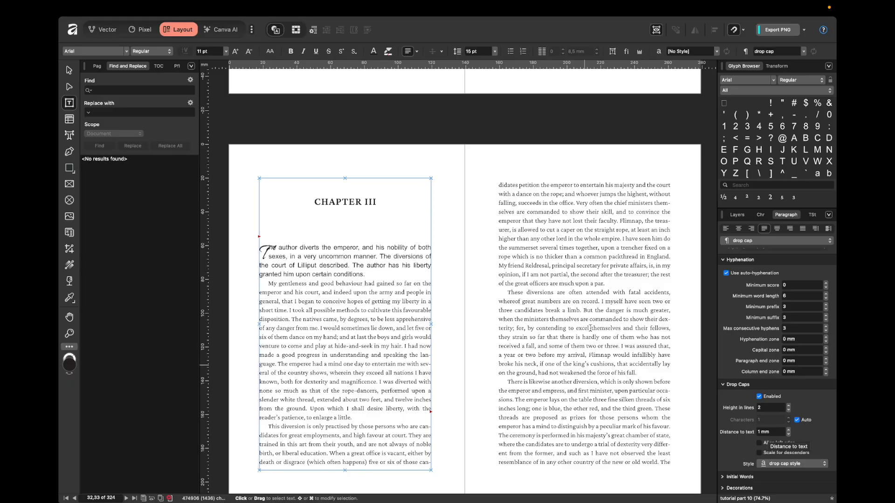
# Update the drop cap paragraph style with the local formatting of Chapter II's opening paragraph.
pyautogui.scroll(12, 568, 271)
pyautogui.scroll(15, 568, 271)
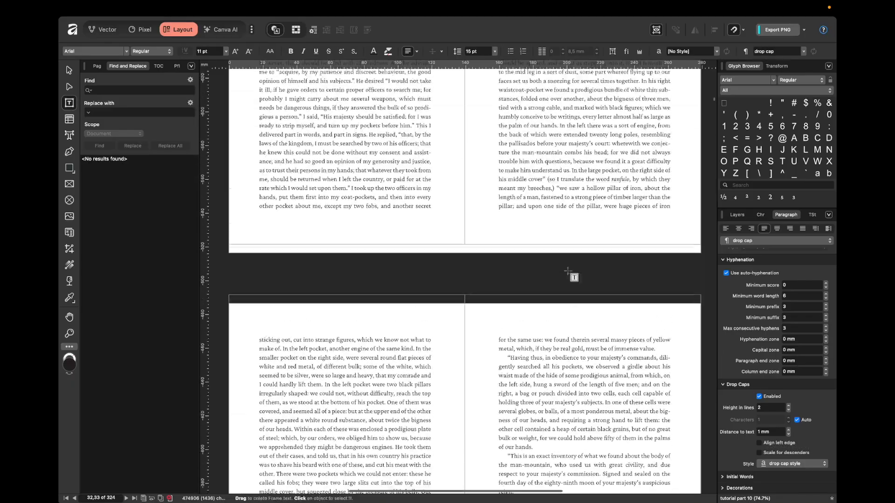
pyautogui.scroll(20, 569, 256)
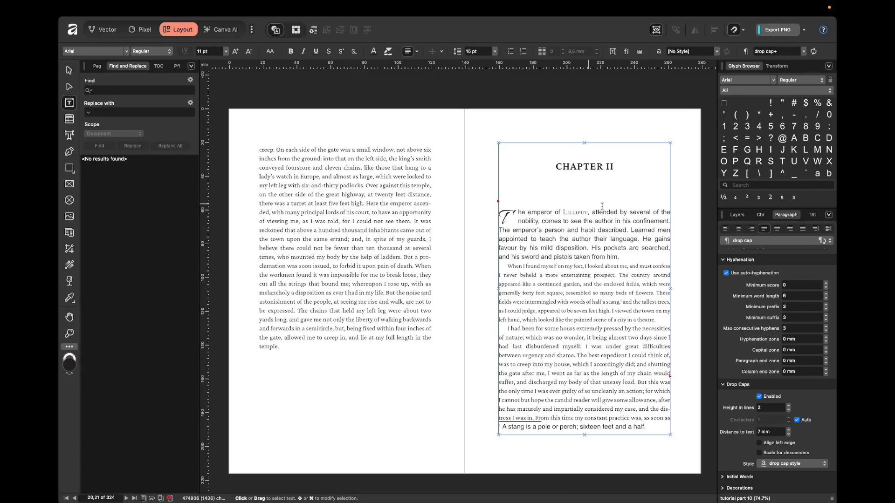
pyautogui.click(822, 241)
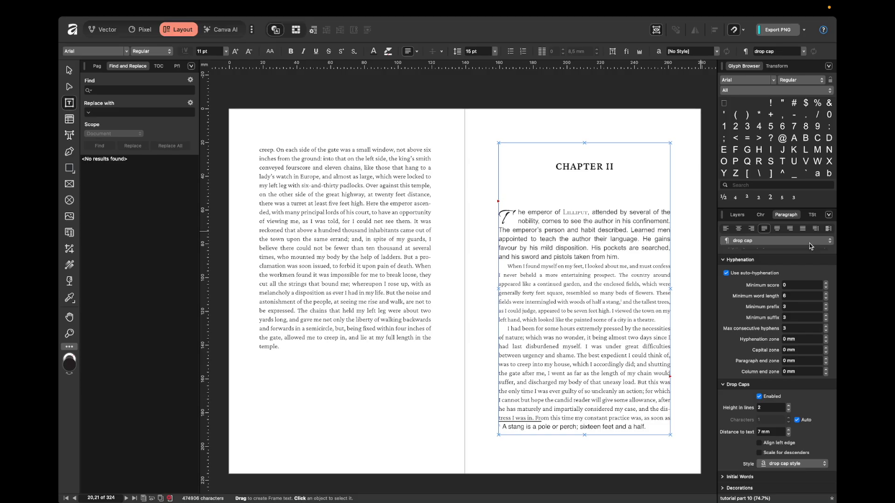
# Check how the updated drop cap style is applied to the opening paragraphs of Chapters III and IV.
pyautogui.scroll(-20, 401, 243)
pyautogui.scroll(-20, 401, 243)
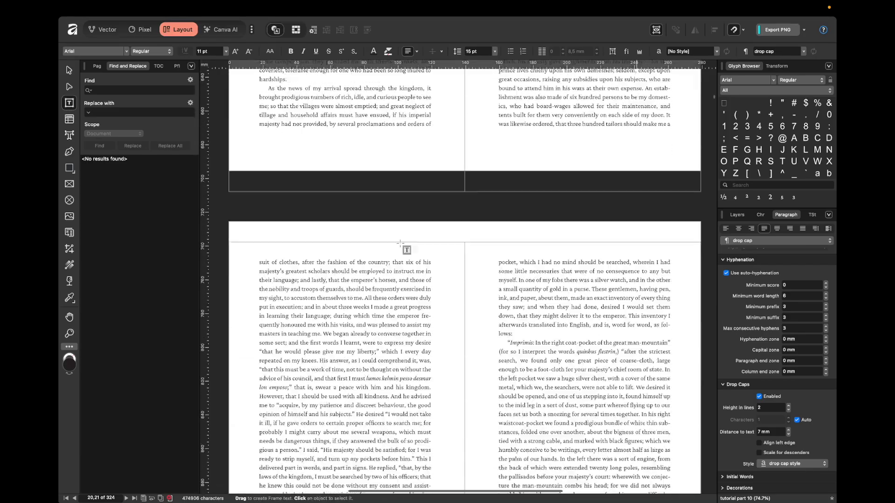
pyautogui.scroll(-5, 401, 243)
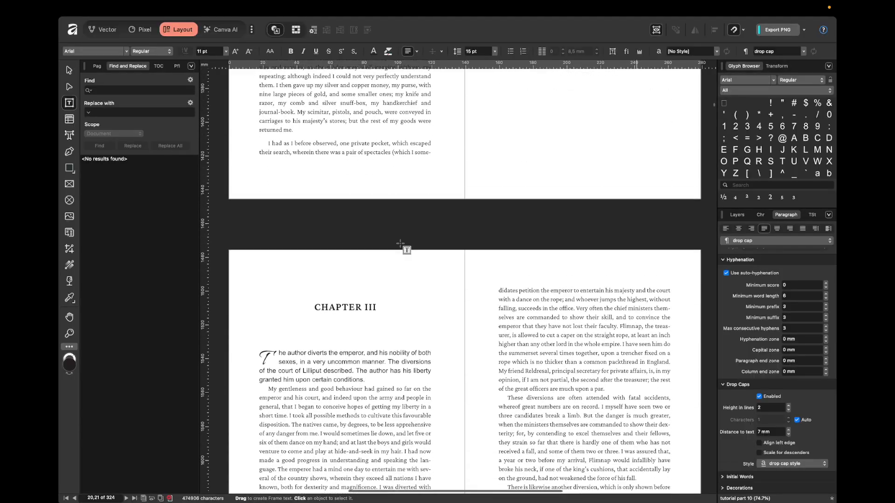
pyautogui.click(328, 331)
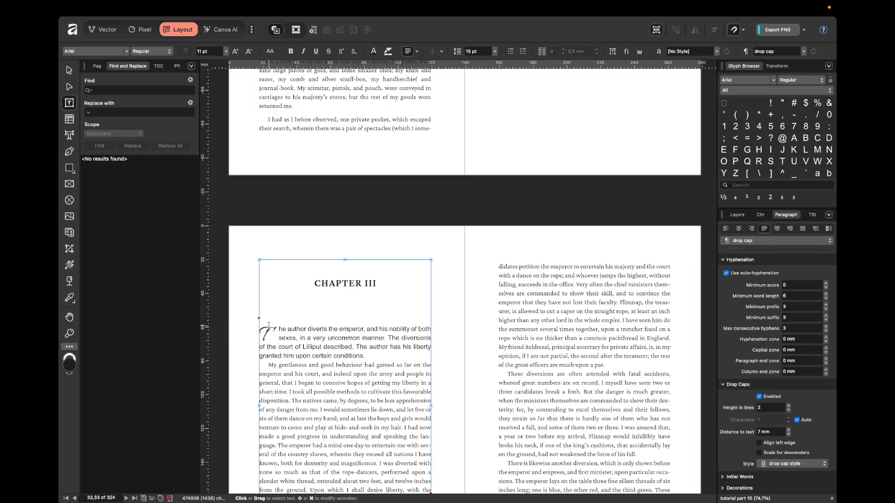
pyautogui.scroll(-15, 512, 331)
pyautogui.scroll(-15, 512, 331)
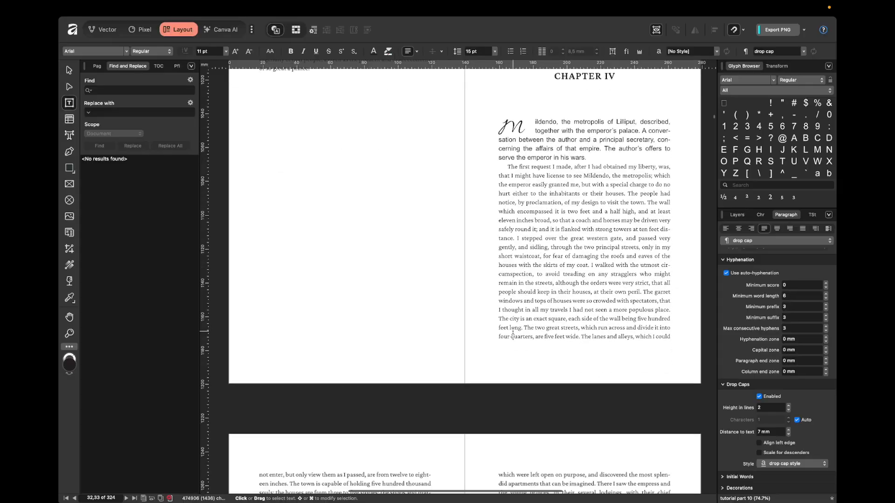
pyautogui.scroll(2, 545, 135)
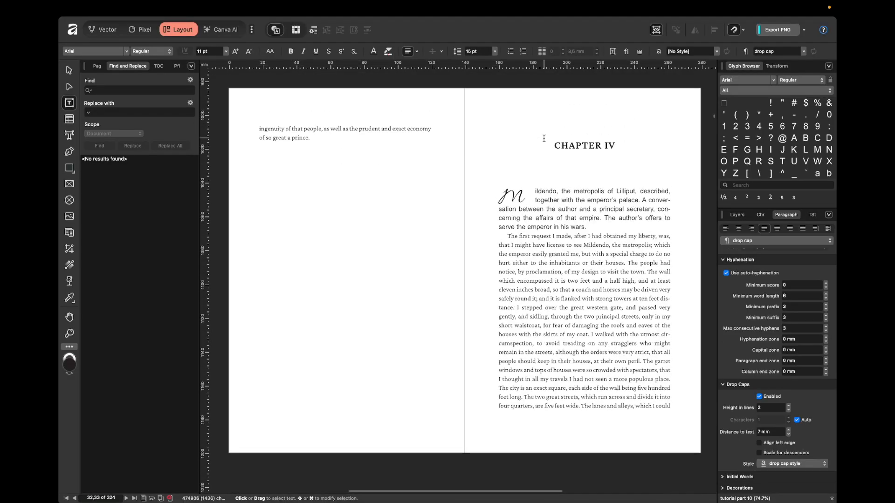
# Set the drop cap's distance to text to 3 mm in Chapter IV's opening paragraph as a local override.
pyautogui.click(548, 195)
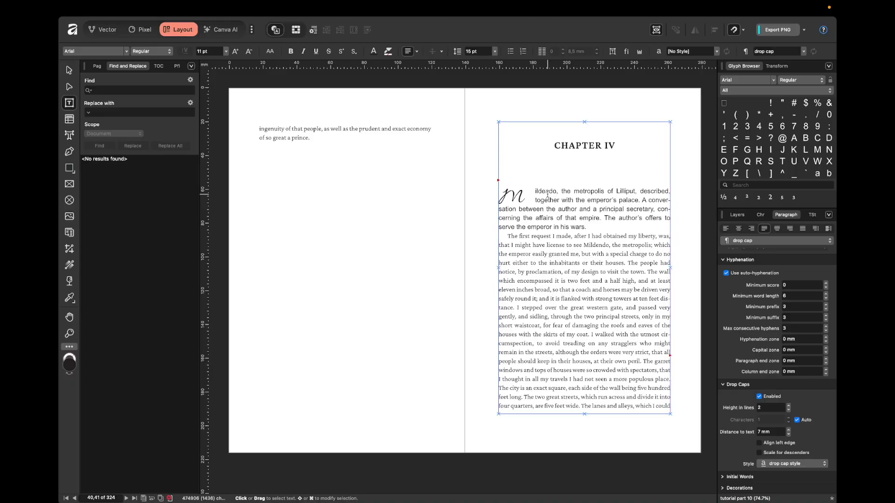
pyautogui.click(770, 432)
pyautogui.write('6')
pyautogui.press('Return')
pyautogui.press('Down')
pyautogui.press('Down')
pyautogui.press('Down')
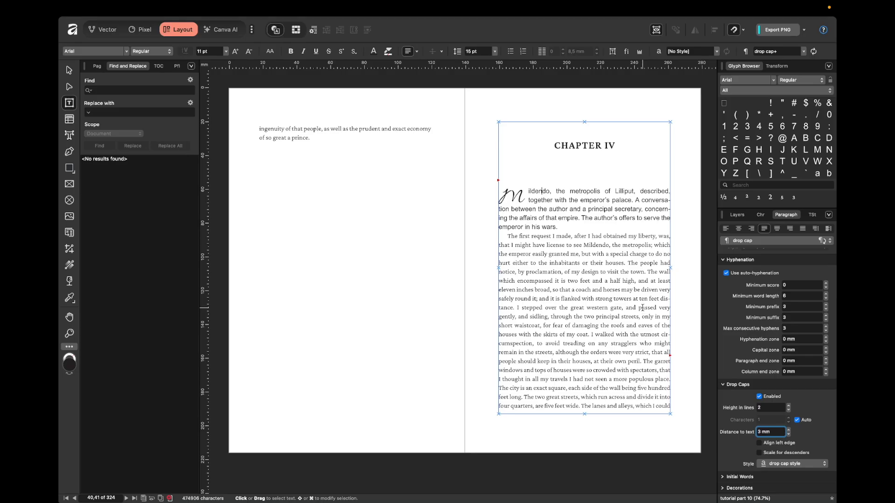
pyautogui.click(471, 191)
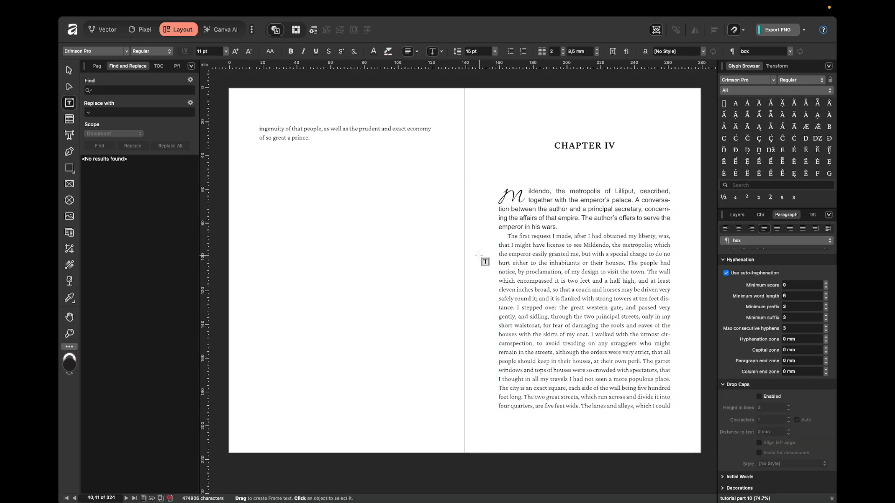
# Change Chapter III's whole opening paragraph to the Autumn in November font and update the drop cap paragraph style from it.
pyautogui.scroll(20, 478, 255)
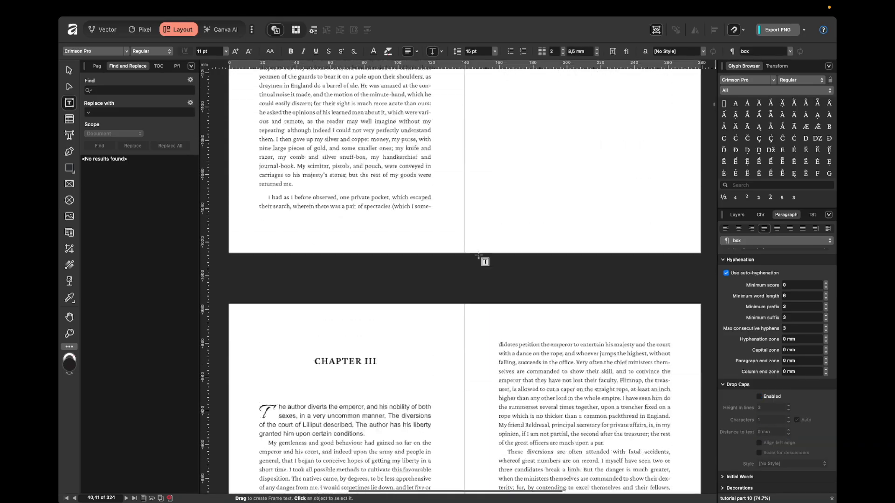
pyautogui.scroll(-5, 478, 255)
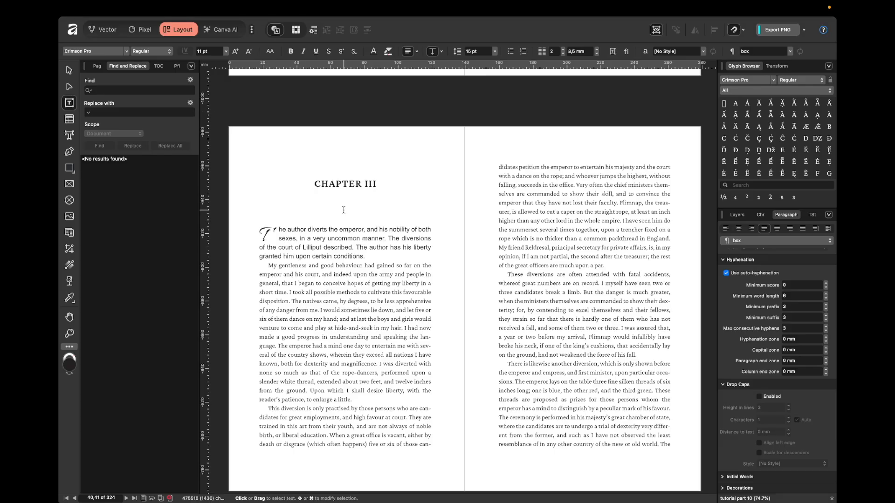
pyautogui.moveTo(376, 255); pyautogui.dragTo(239, 229)
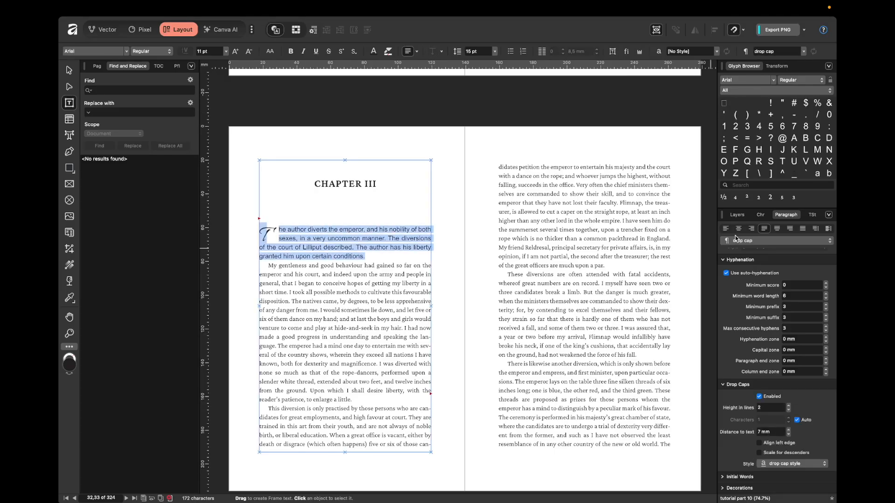
pyautogui.click(762, 215)
pyautogui.click(775, 229)
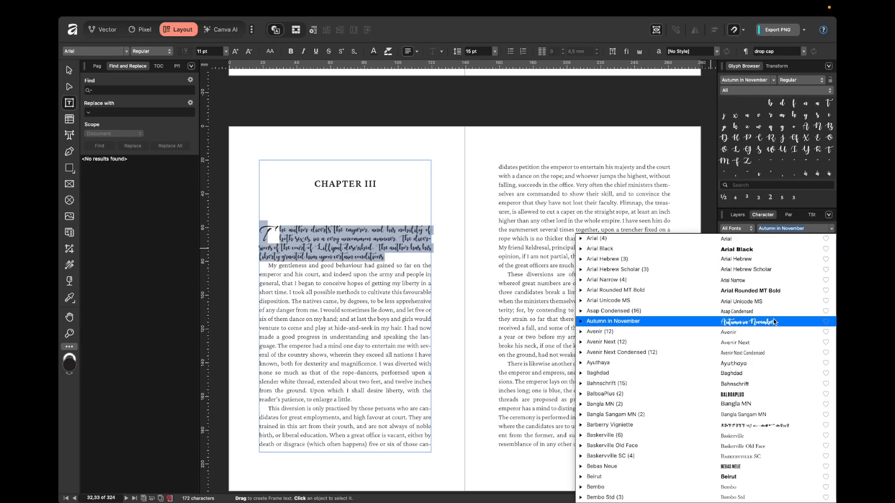
pyautogui.click(772, 320)
pyautogui.click(790, 215)
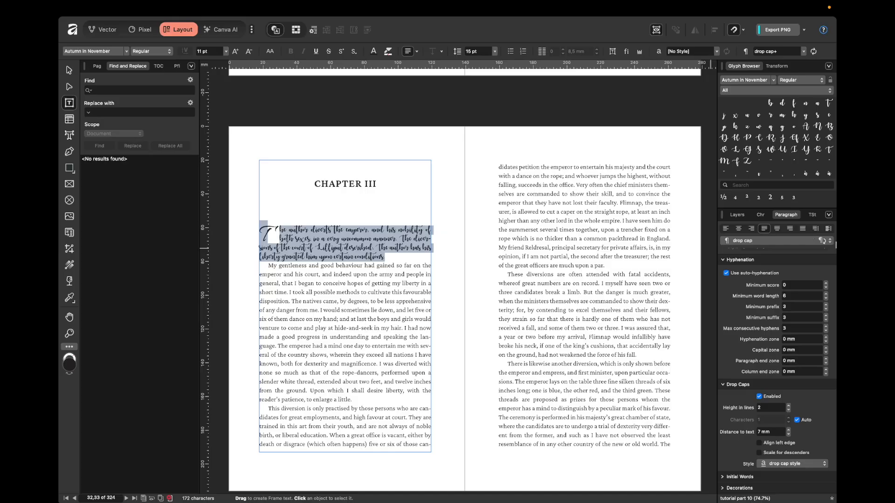
pyautogui.click(452, 266)
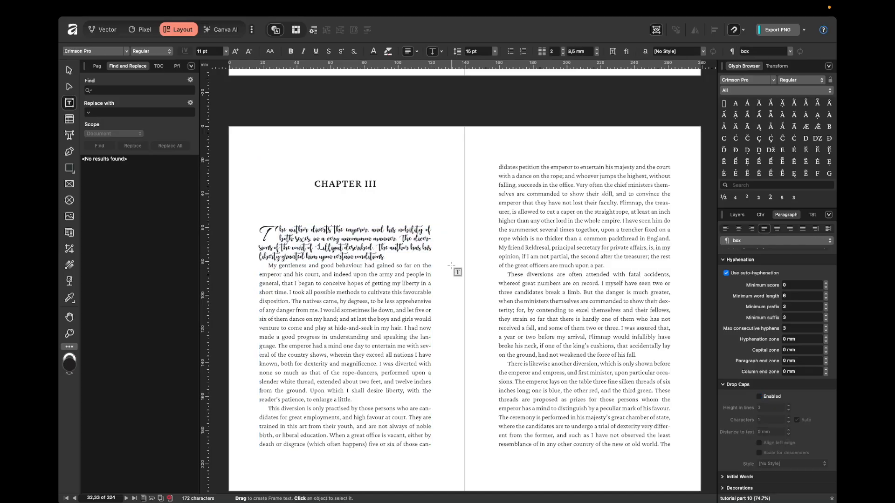
# Examine the font and drop cap distance of the opening paragraphs in Chapters IV, V and VI.
pyautogui.scroll(-15, 470, 275)
pyautogui.scroll(-20, 492, 281)
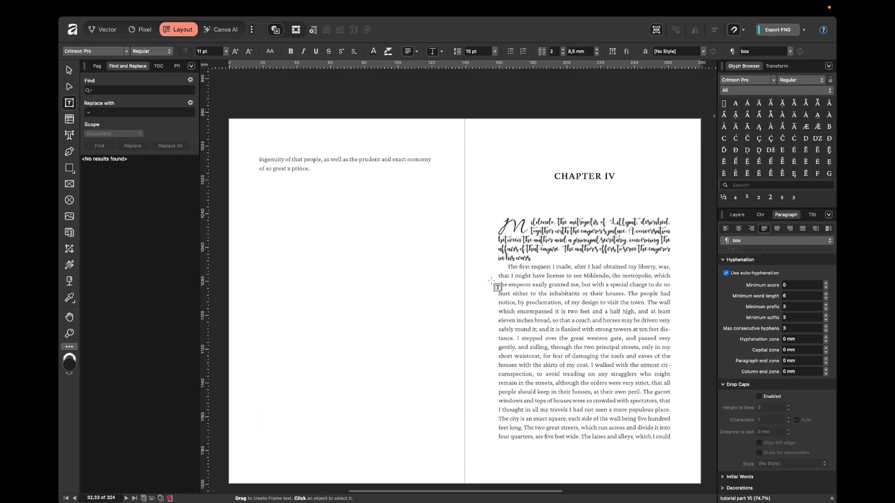
pyautogui.click(555, 220)
pyautogui.press('Escape')
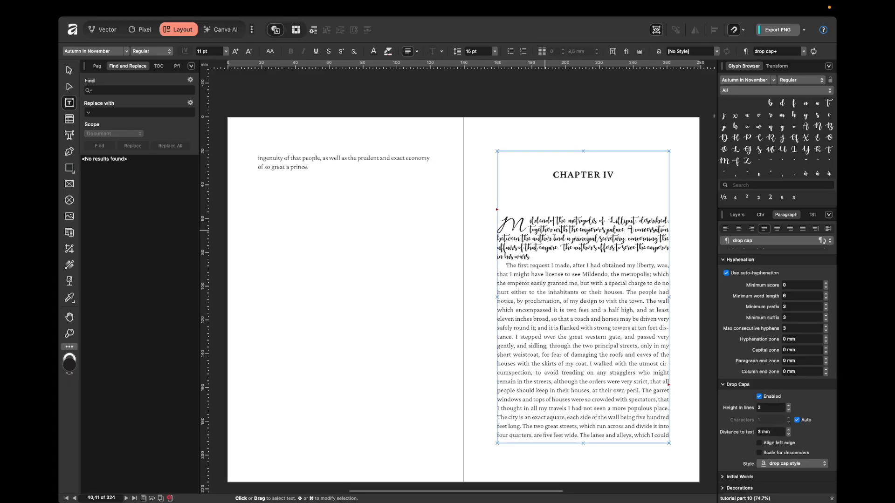
pyautogui.scroll(-20, 438, 276)
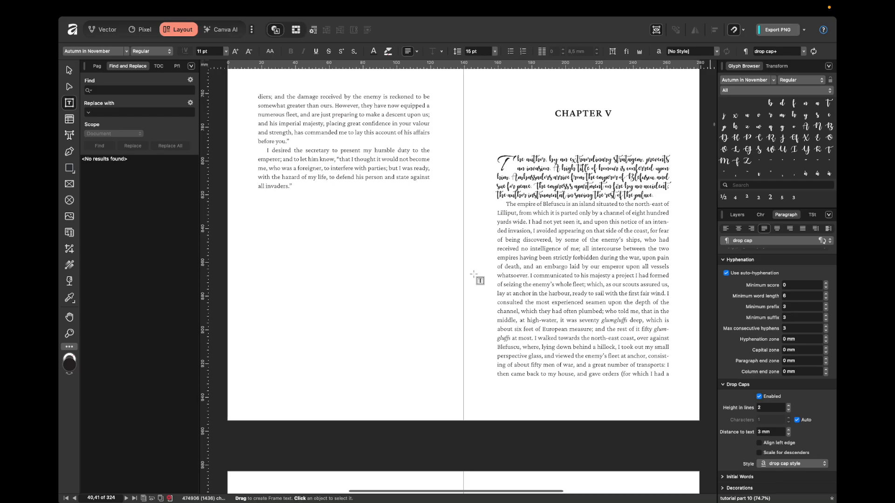
pyautogui.scroll(-20, 473, 274)
pyautogui.scroll(1, 474, 274)
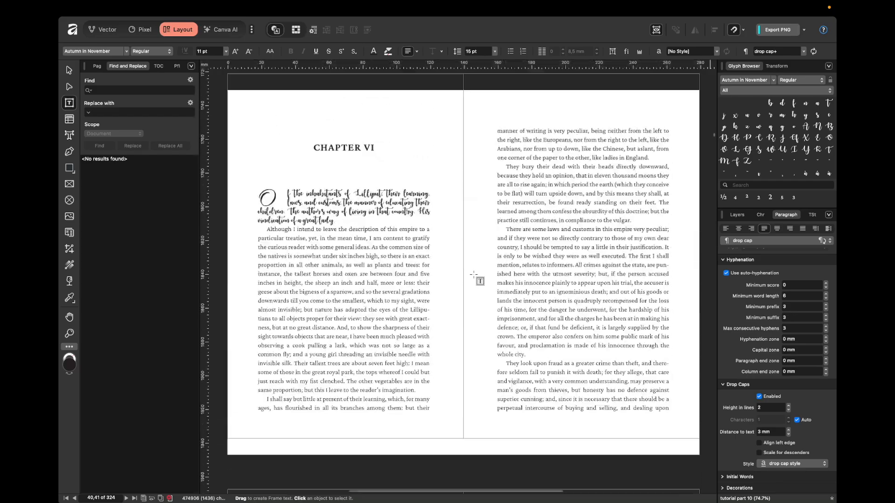
# Set the drop cap's distance to text to 2 mm in Chapter VI's opening paragraph.
pyautogui.click(307, 203)
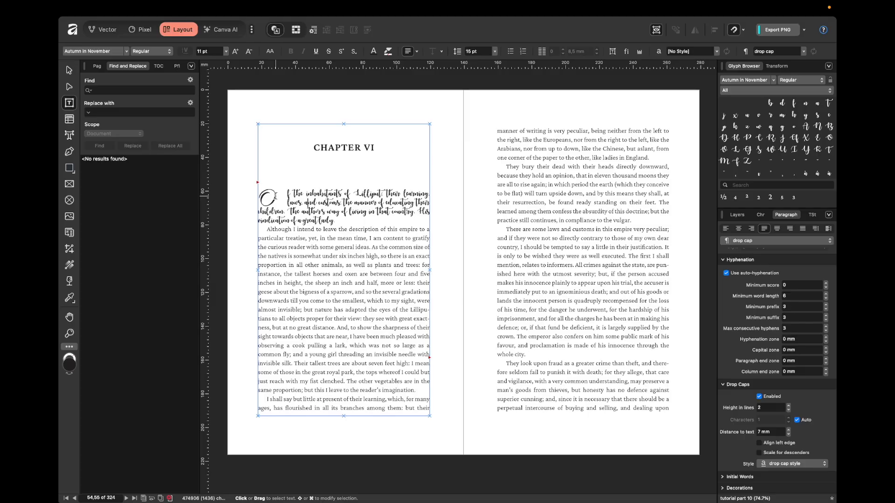
pyautogui.click(773, 432)
pyautogui.write('2')
pyautogui.press('Return')
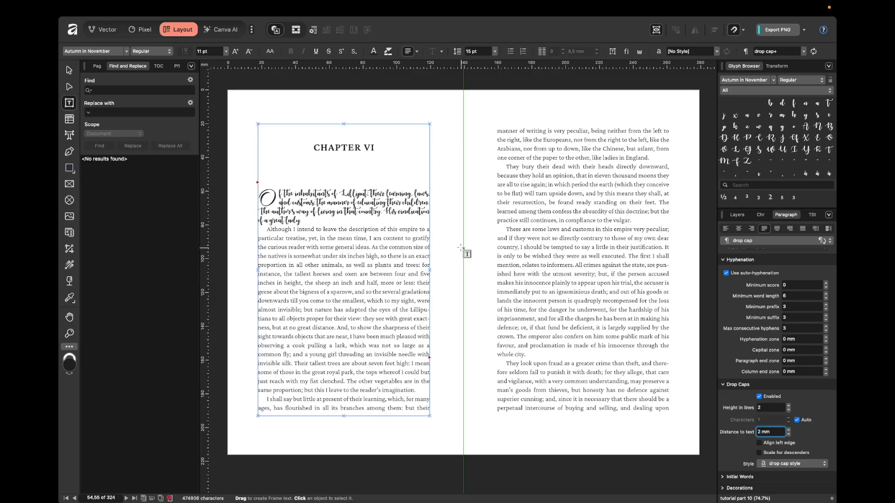
pyautogui.click(473, 196)
pyautogui.click(293, 202)
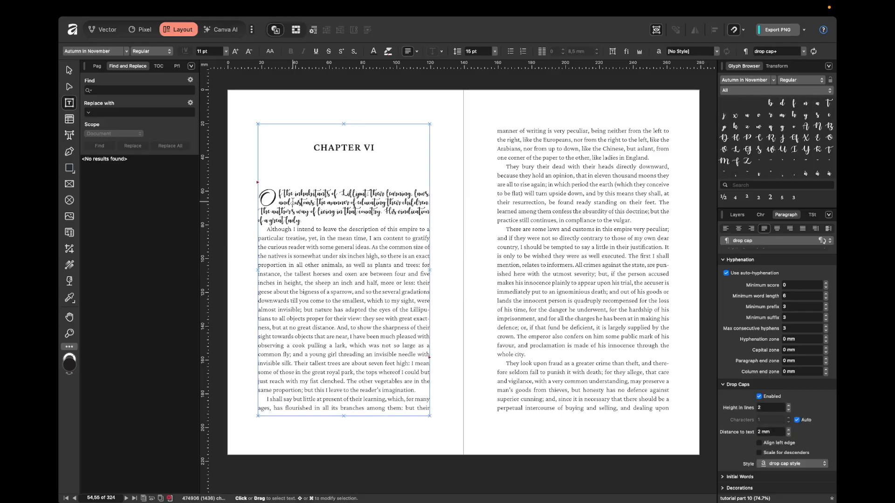
# Compare the drop cap distance and style overrides of the opening paragraphs in Chapters V, IV and III.
pyautogui.scroll(-20, 478, 217)
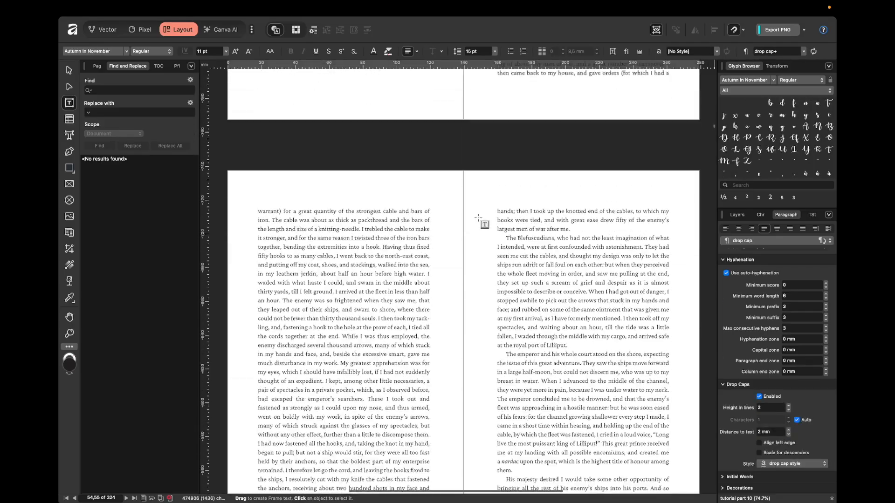
pyautogui.scroll(10, 479, 217)
pyautogui.click(562, 210)
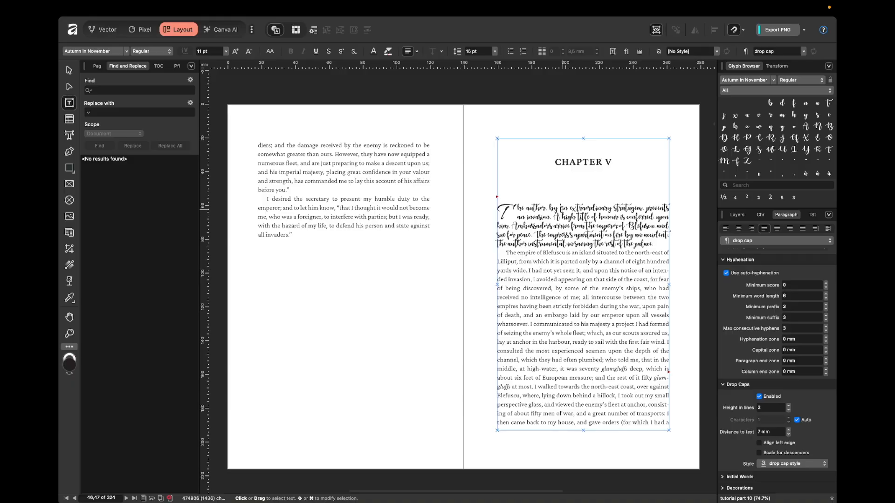
pyautogui.scroll(12, 443, 188)
pyautogui.scroll(10, 443, 188)
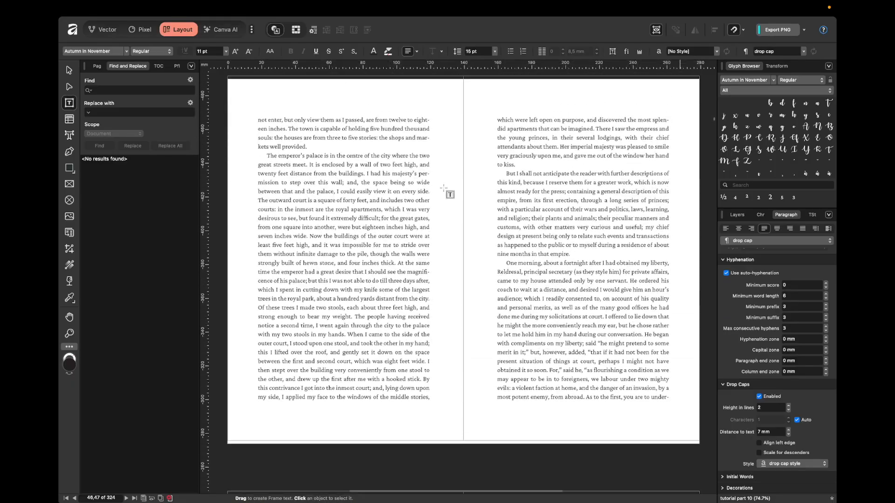
pyautogui.click(585, 164)
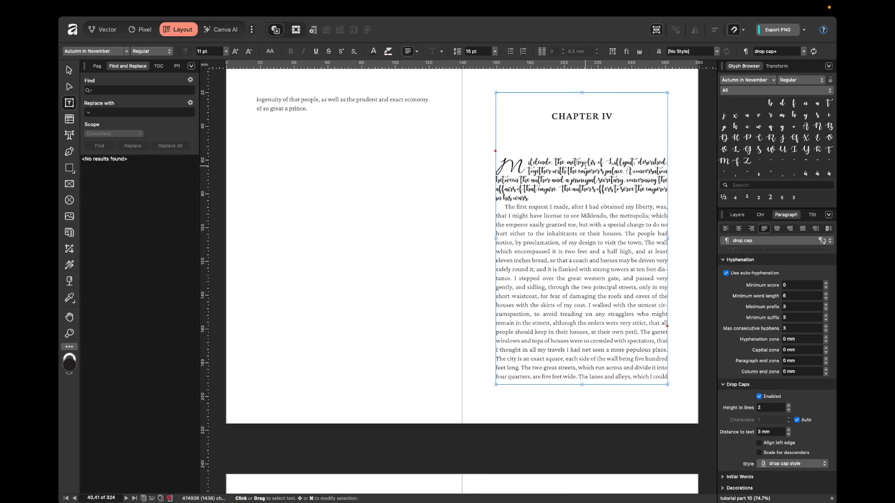
pyautogui.scroll(-15, 585, 164)
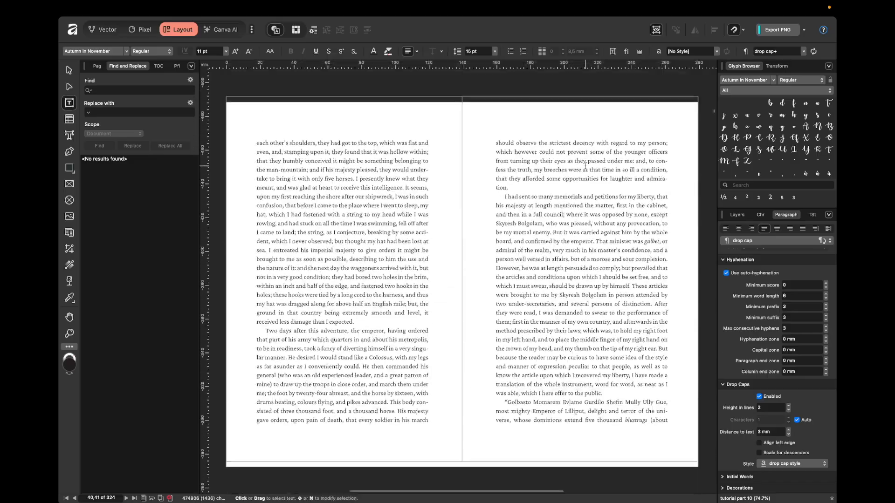
pyautogui.scroll(15, 362, 167)
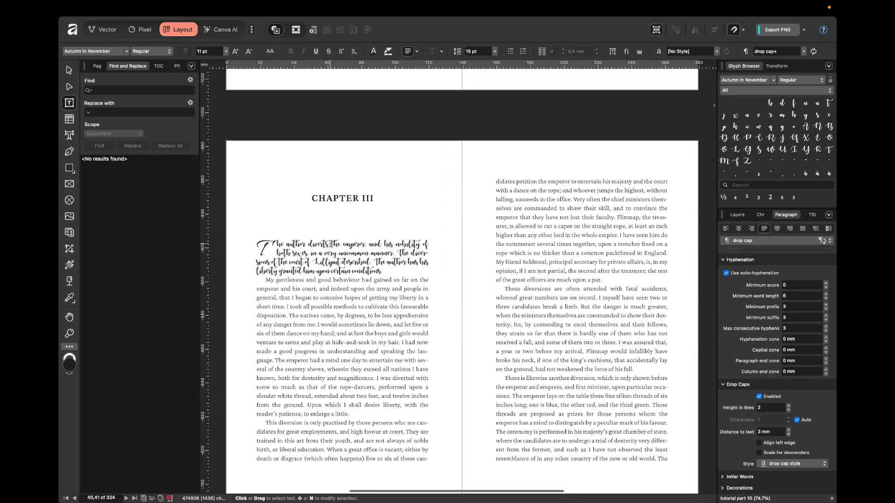
pyautogui.click(418, 269)
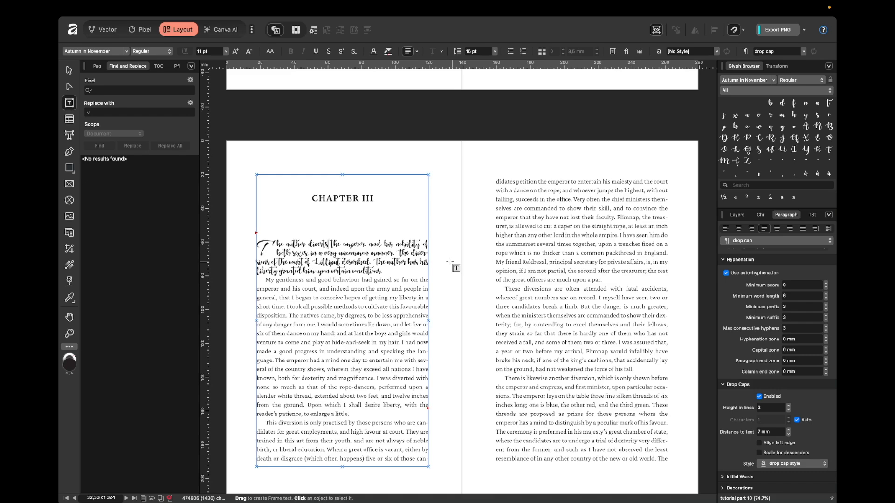
# Try the Arial font as local formatting on Chapter III's whole opening paragraph and undo the change.
pyautogui.moveTo(404, 270); pyautogui.dragTo(256, 240)
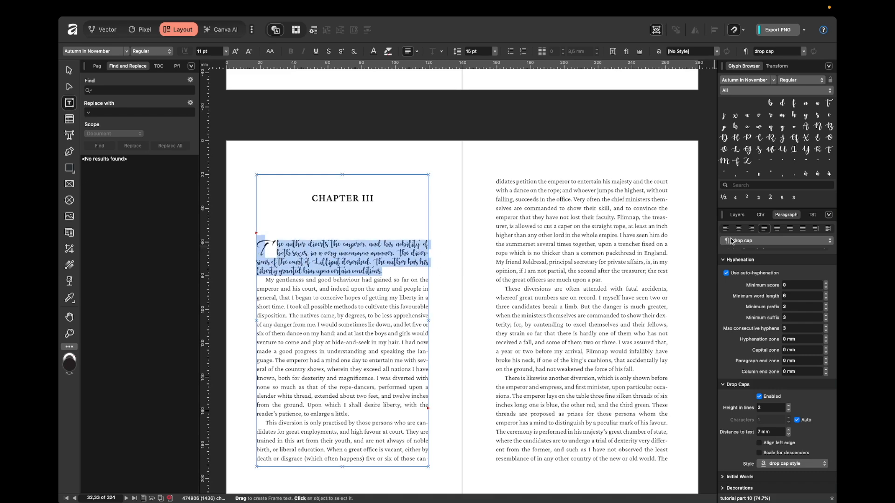
pyautogui.click(761, 215)
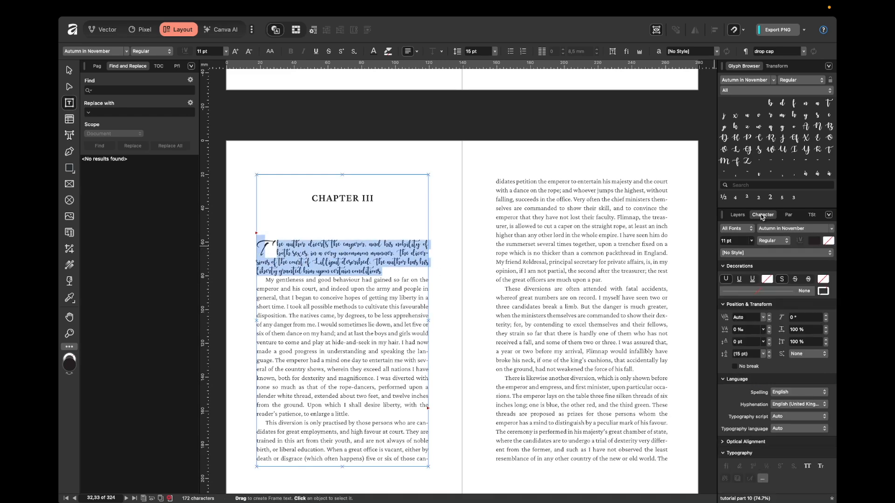
pyautogui.click(783, 228)
pyautogui.click(805, 240)
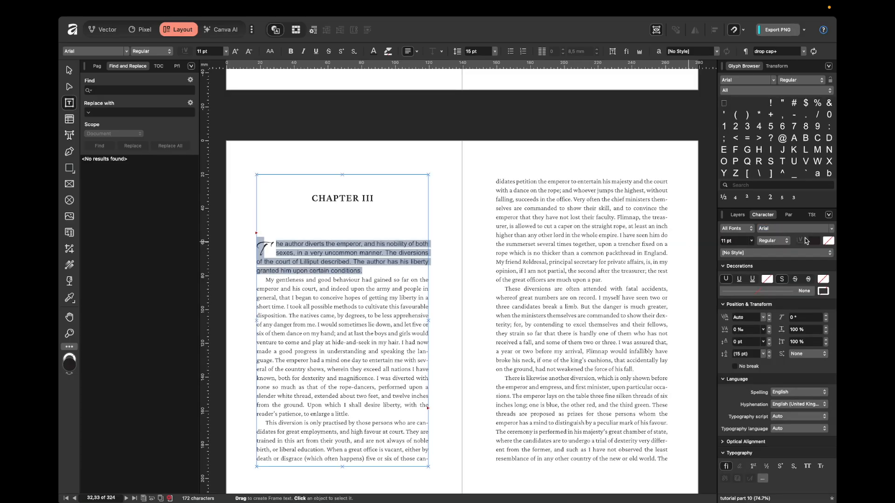
pyautogui.click(789, 216)
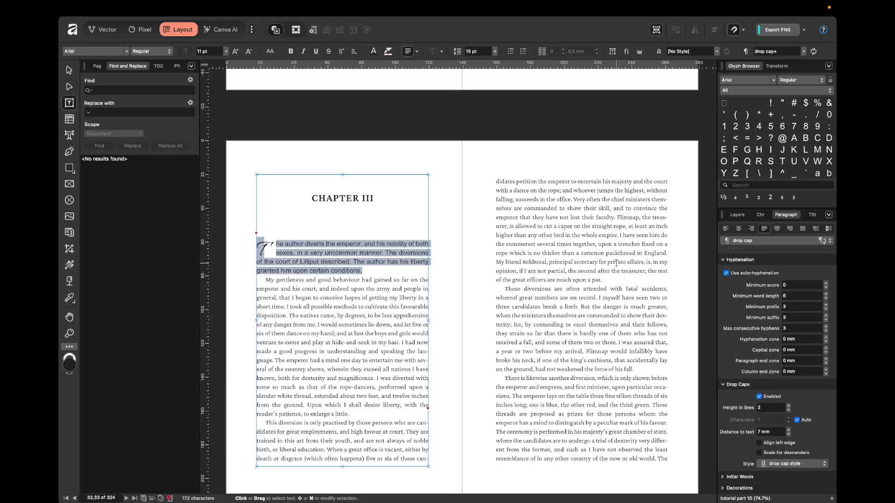
pyautogui.press('super+z')
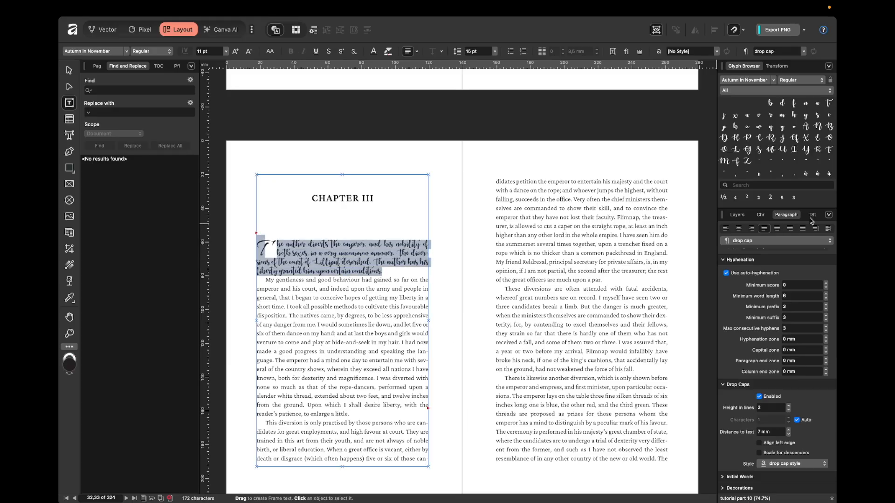
# Edit the drop cap paragraph style directly so that its font family is Arial.
pyautogui.click(811, 216)
pyautogui.rightClick(763, 329)
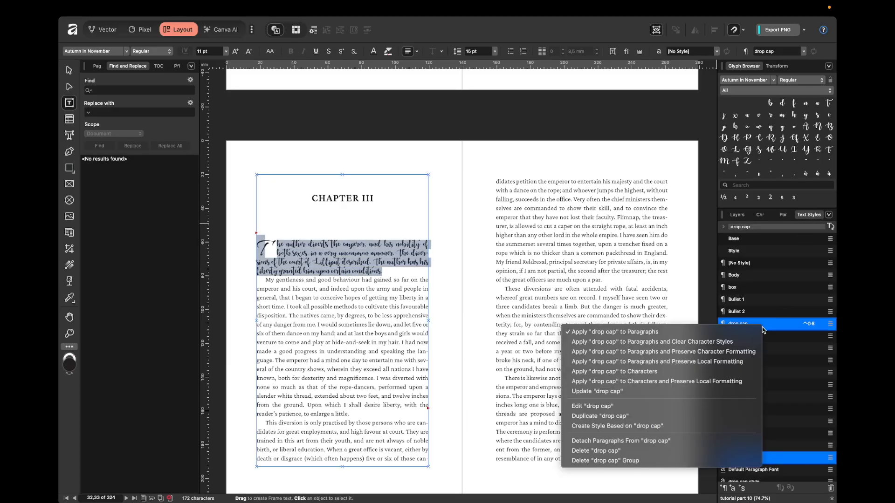
pyautogui.click(591, 405)
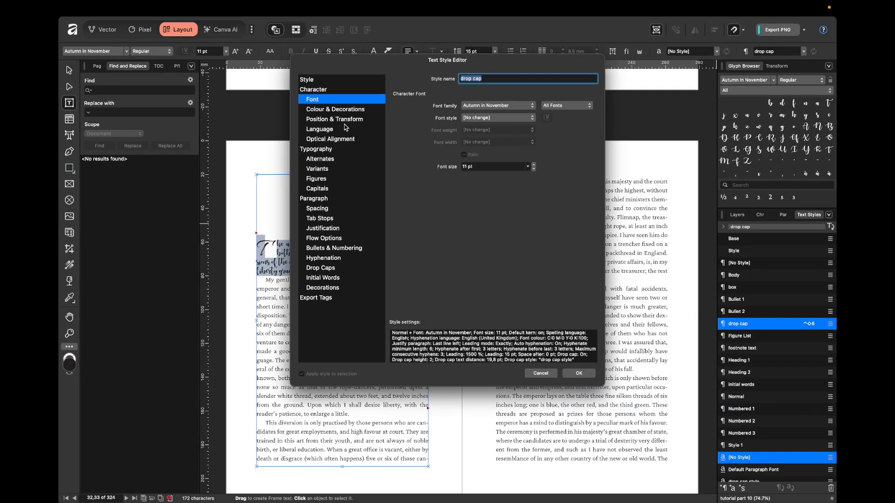
pyautogui.click(498, 106)
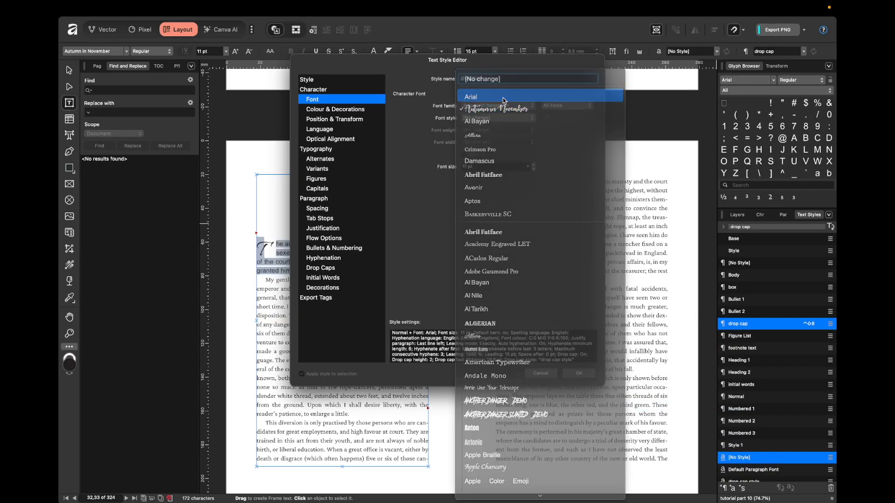
pyautogui.click(503, 97)
pyautogui.click(578, 373)
pyautogui.click(467, 323)
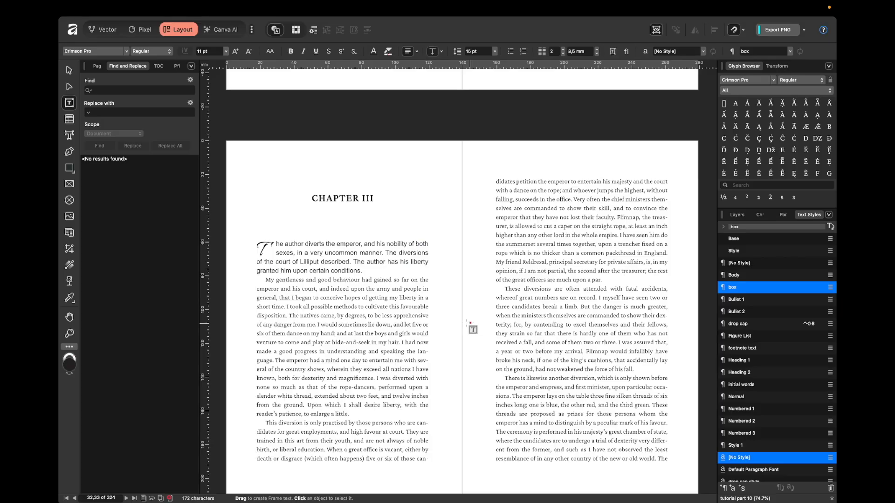
# Examine the font, drop cap distance and style overrides of the opening paragraphs in Chapters III to VI.
pyautogui.click(266, 250)
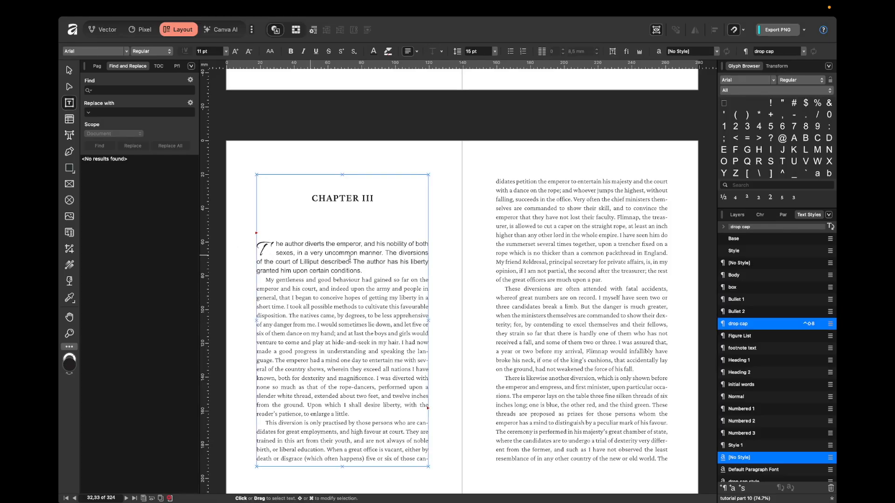
pyautogui.click(781, 215)
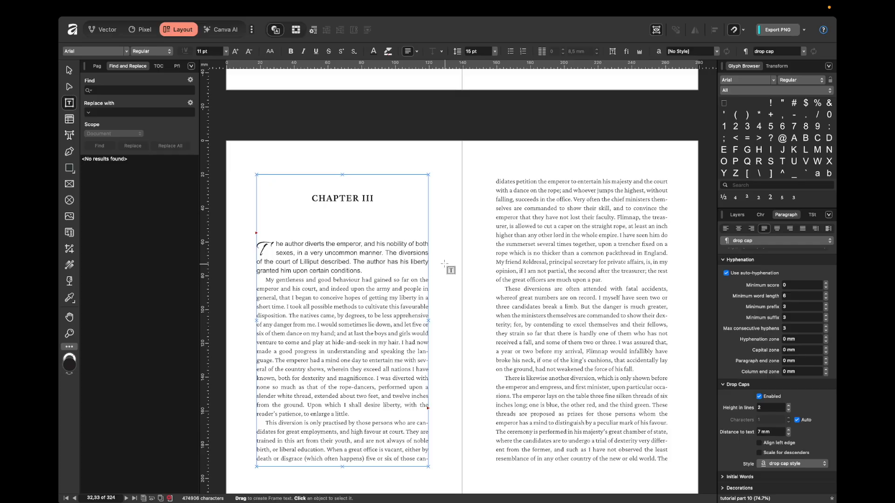
pyautogui.scroll(-15, 447, 267)
pyautogui.scroll(-15, 510, 280)
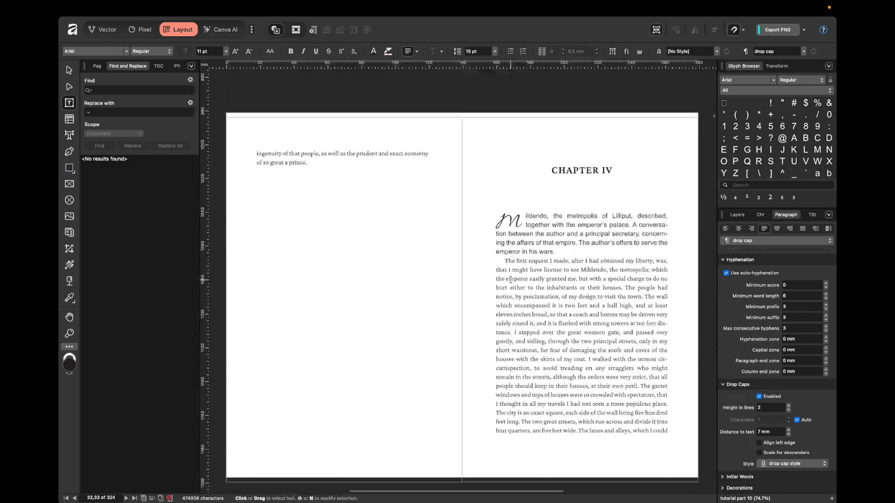
pyautogui.click(574, 208)
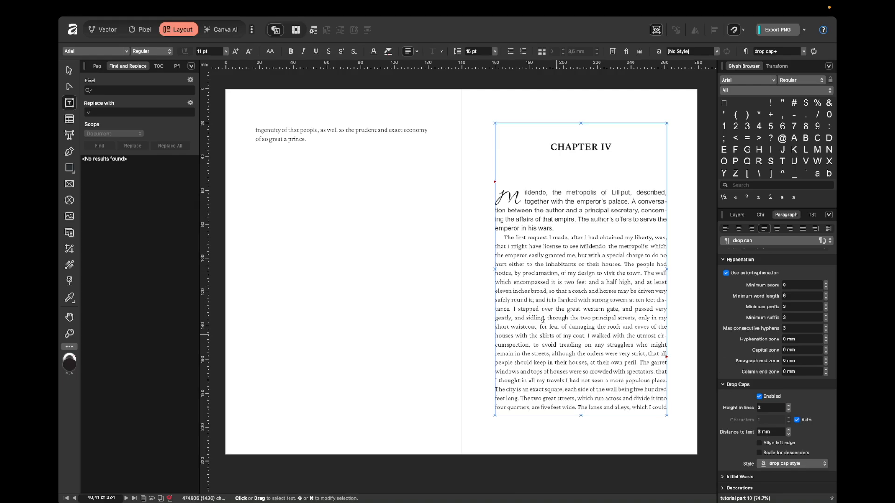
pyautogui.click(463, 256)
pyautogui.scroll(-20, 463, 256)
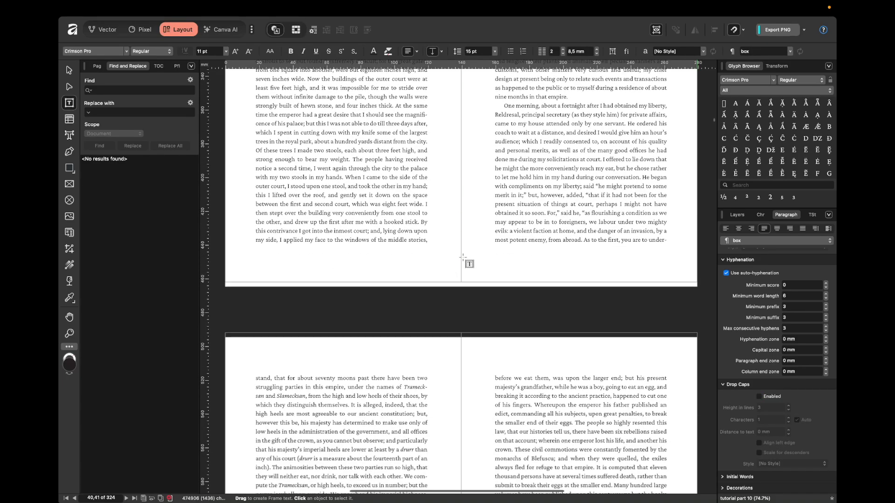
pyautogui.scroll(-20, 463, 256)
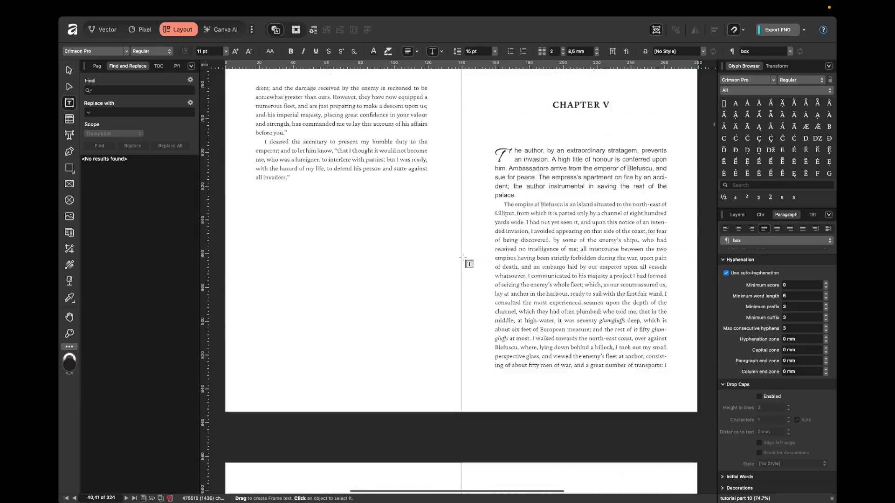
pyautogui.scroll(-20, 462, 256)
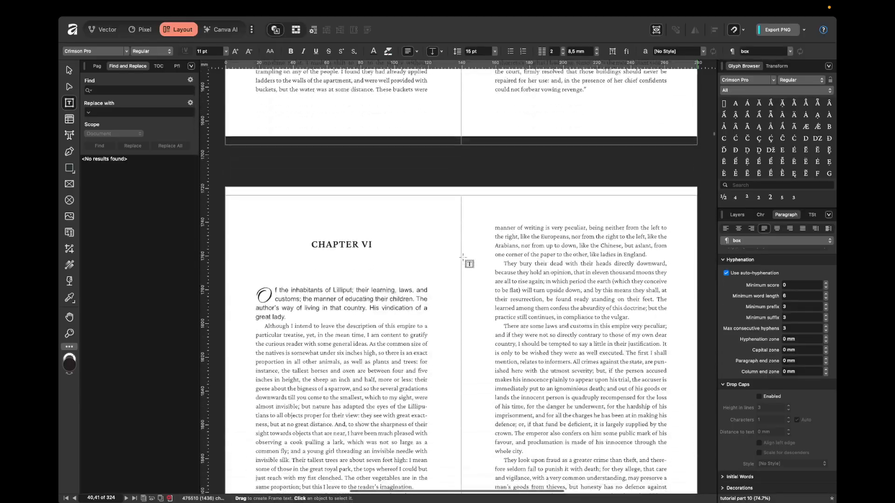
pyautogui.click(370, 259)
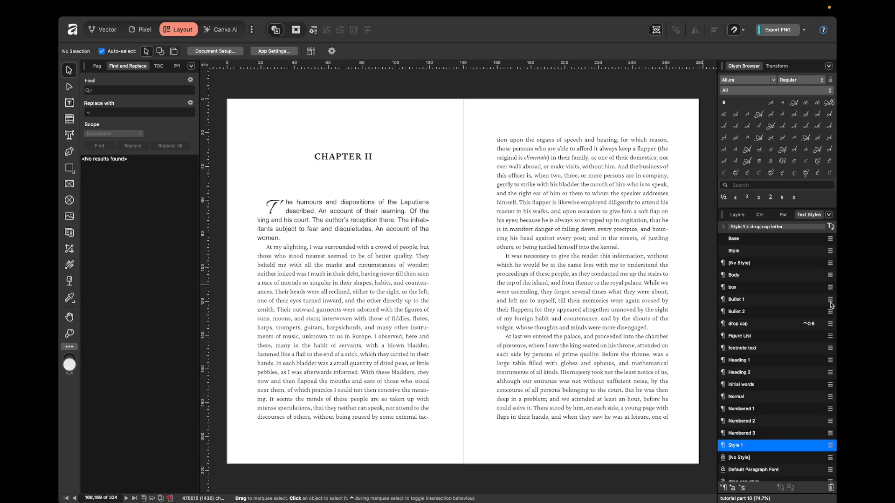
# Rename the group style "Style" as "Main style" and set its font family to Arial.
pyautogui.rightClick(746, 251)
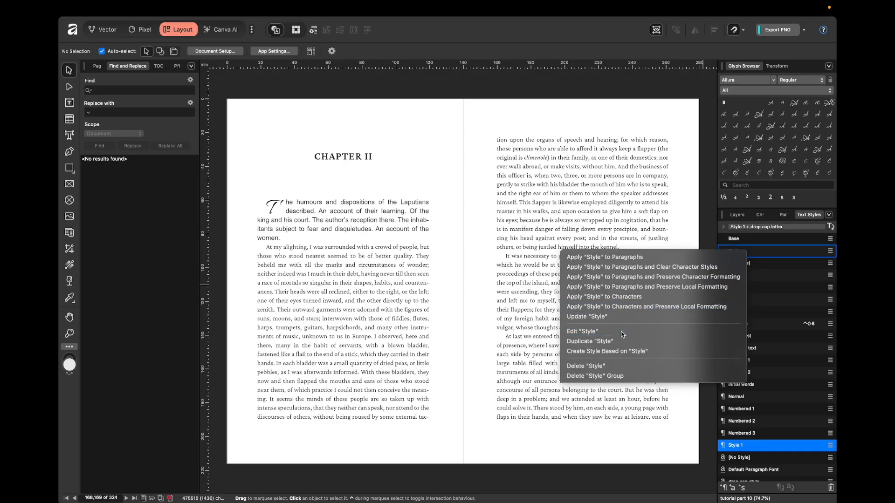
pyautogui.click(648, 331)
pyautogui.write('Main style')
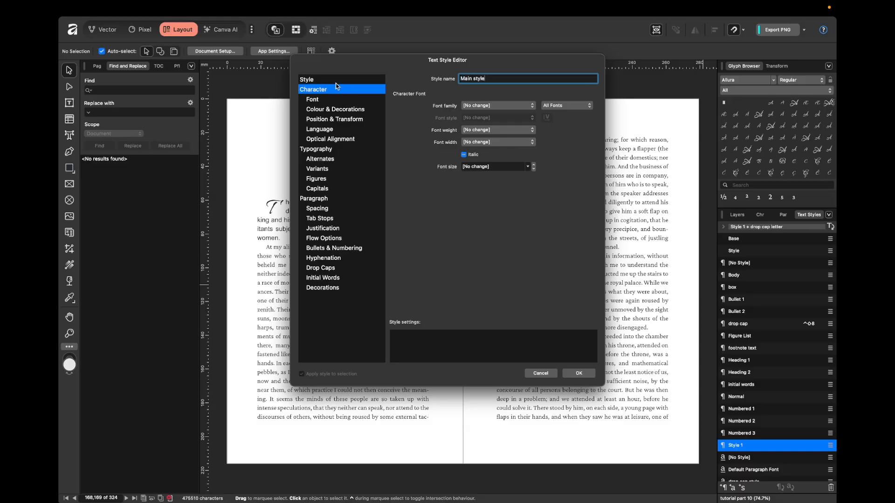
pyautogui.click(333, 99)
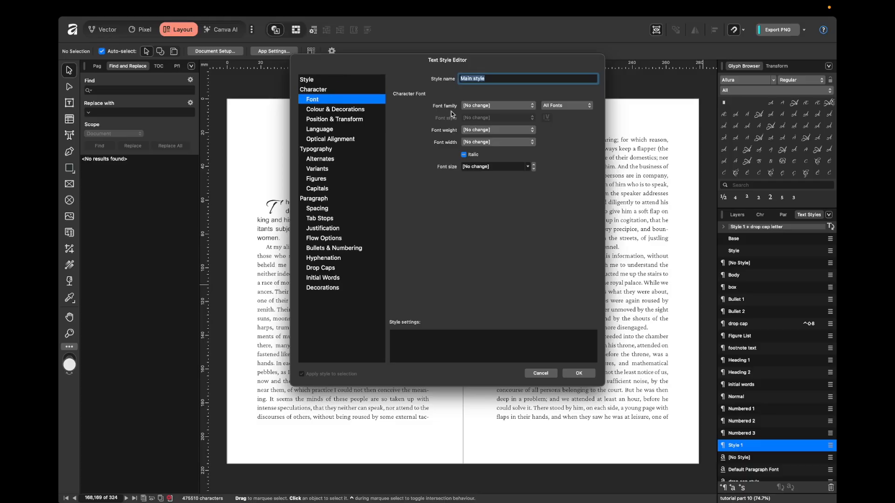
pyautogui.click(485, 107)
pyautogui.click(485, 129)
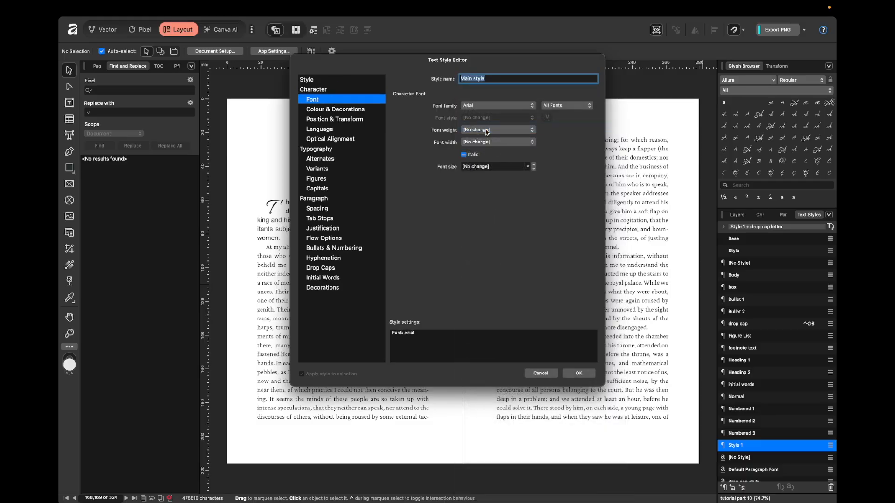
pyautogui.click(587, 374)
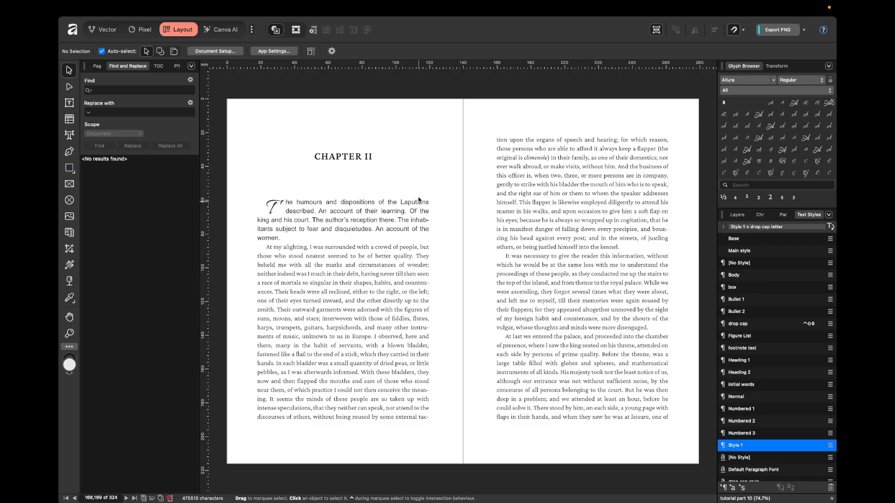
# Base the Heading 2 style used by the Chapter II title on Main style.
pyautogui.click(391, 162)
pyautogui.doubleClick(391, 162)
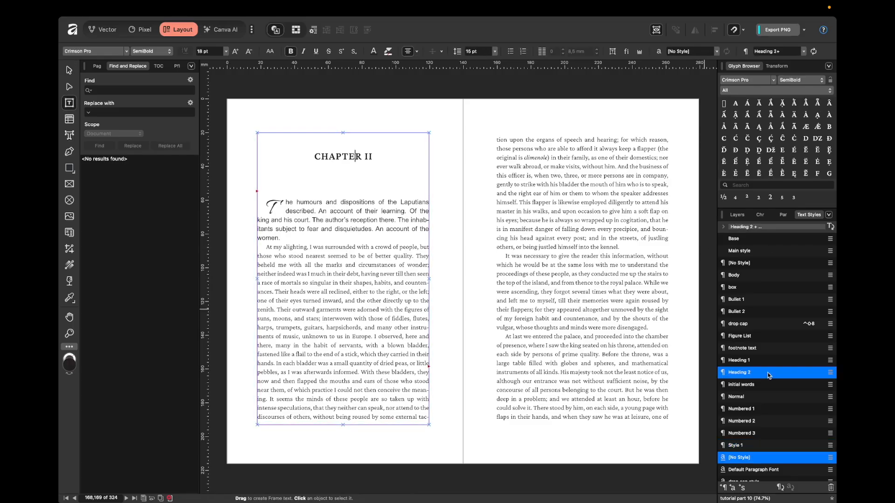
pyautogui.rightClick(750, 374)
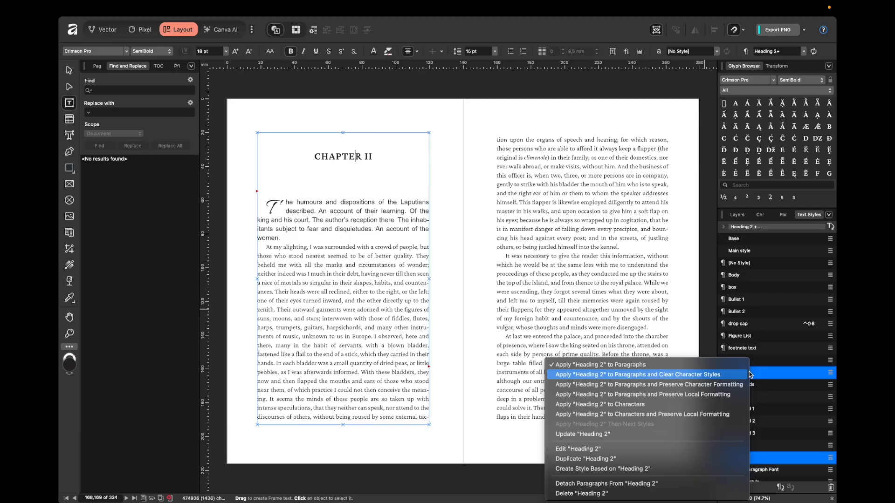
pyautogui.press('Escape')
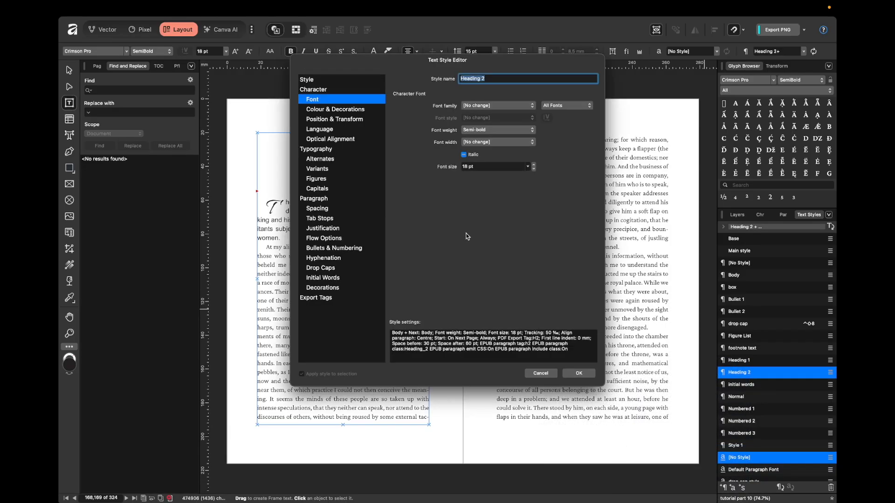
pyautogui.click(325, 82)
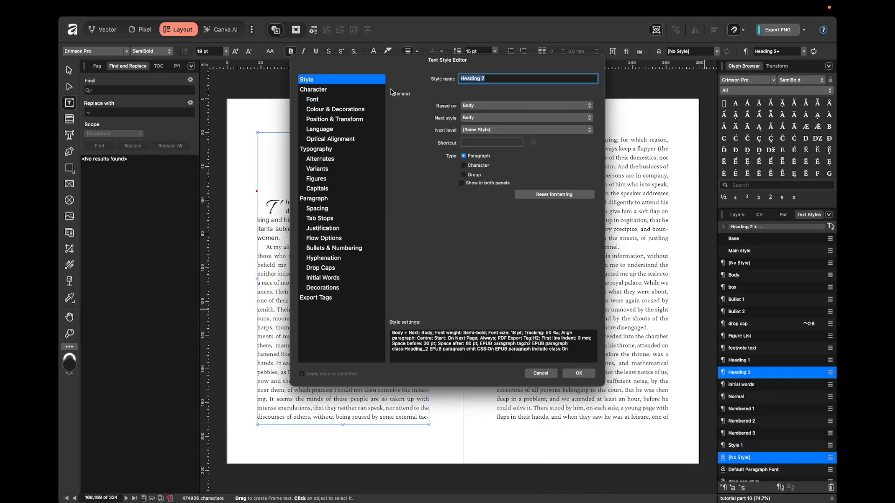
pyautogui.click(485, 106)
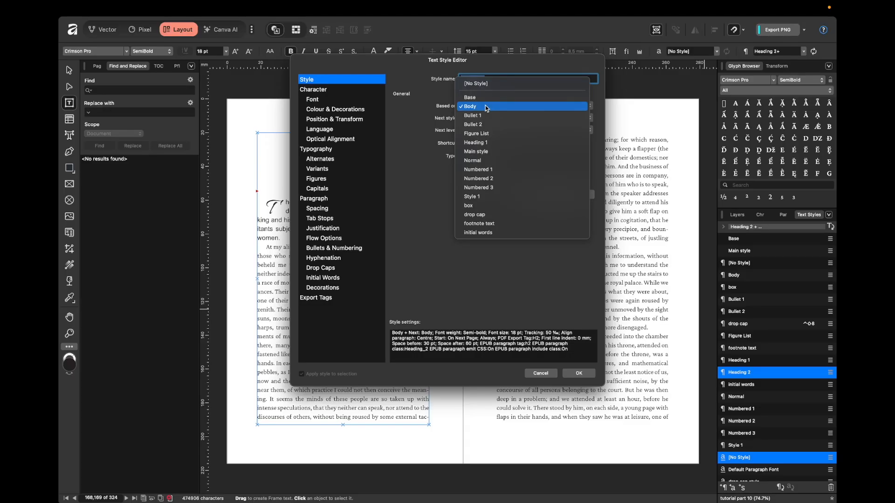
pyautogui.click(499, 153)
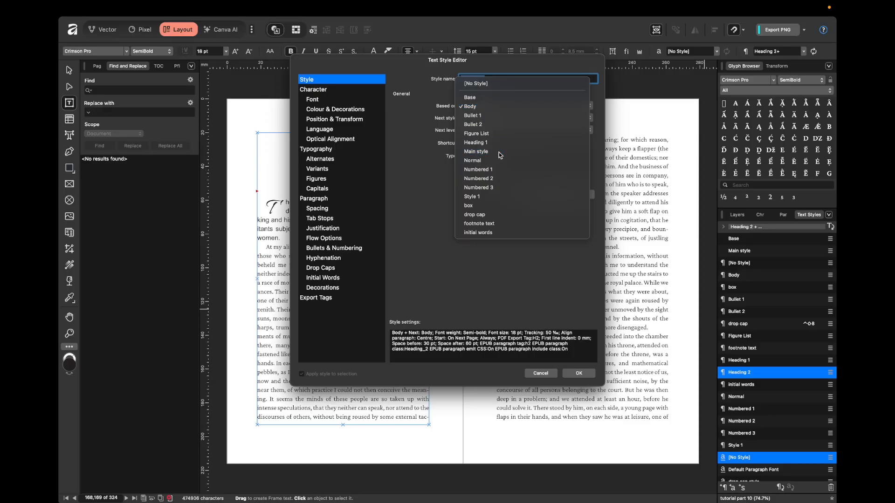
pyautogui.click(588, 377)
pyautogui.click(345, 156)
pyautogui.click(346, 156)
pyautogui.click(762, 215)
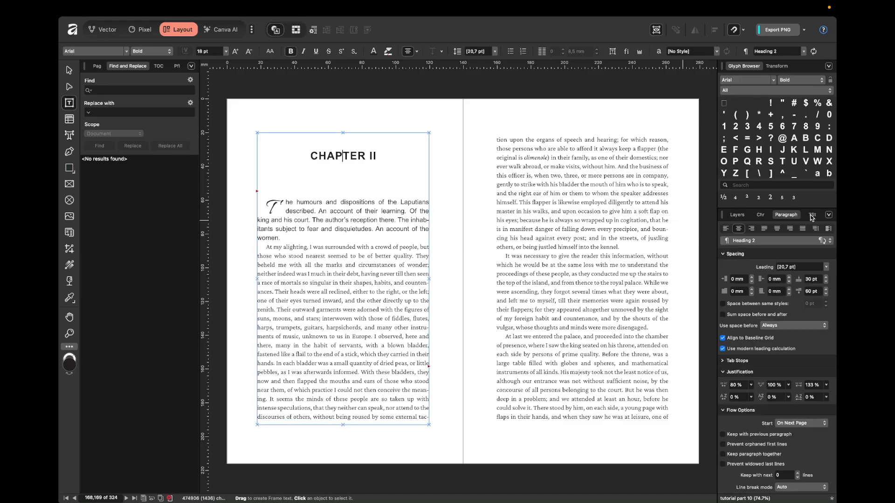
# Edit the Main style group style so that its font family is Academy Engraved LET.
pyautogui.click(811, 214)
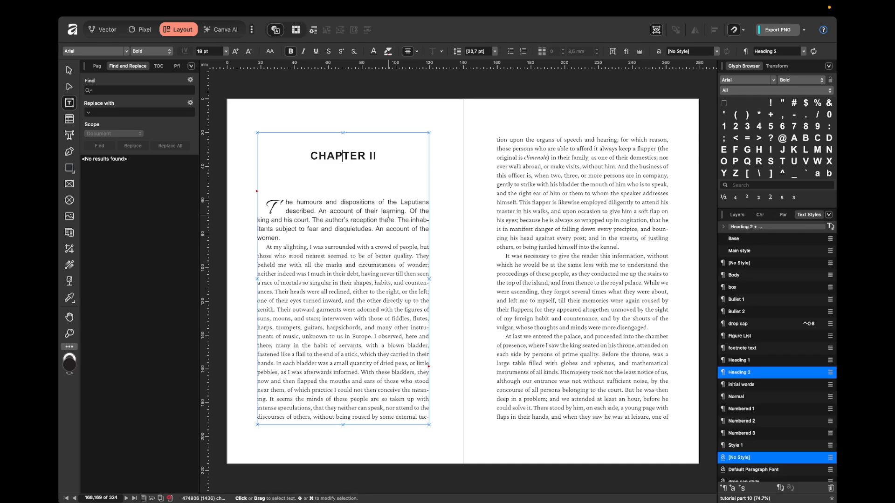
pyautogui.rightClick(750, 252)
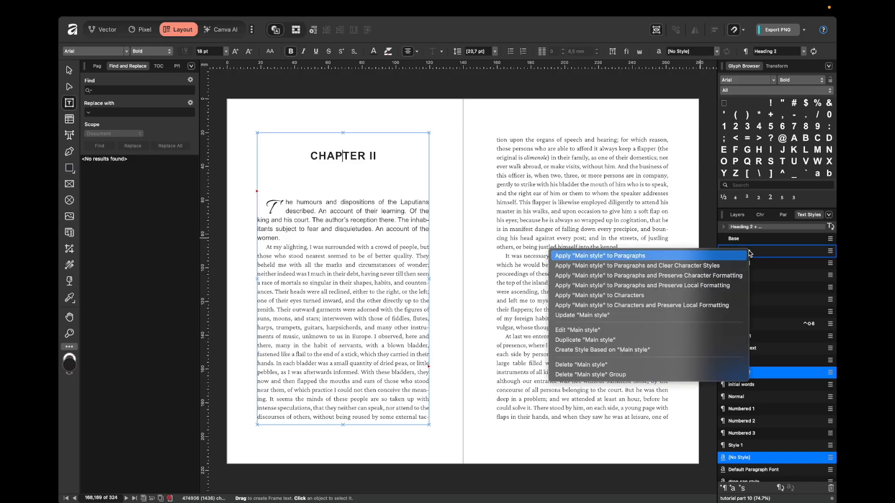
pyautogui.click(624, 331)
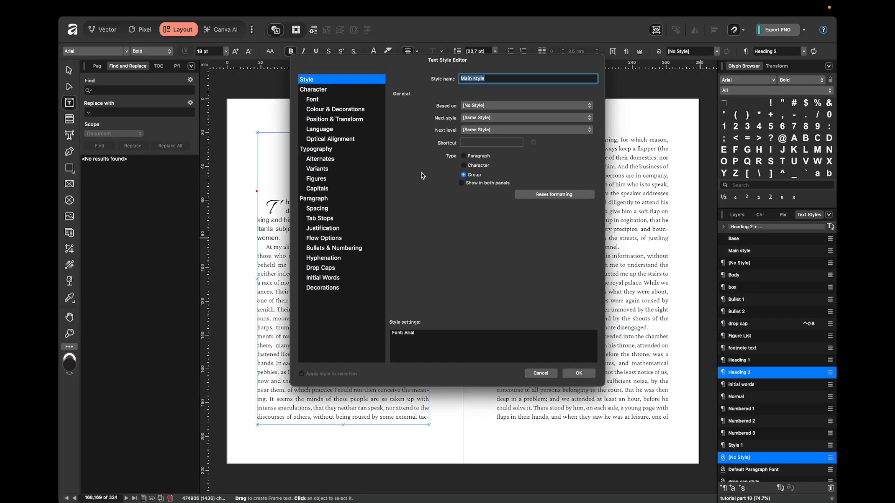
pyautogui.click(345, 101)
pyautogui.click(498, 110)
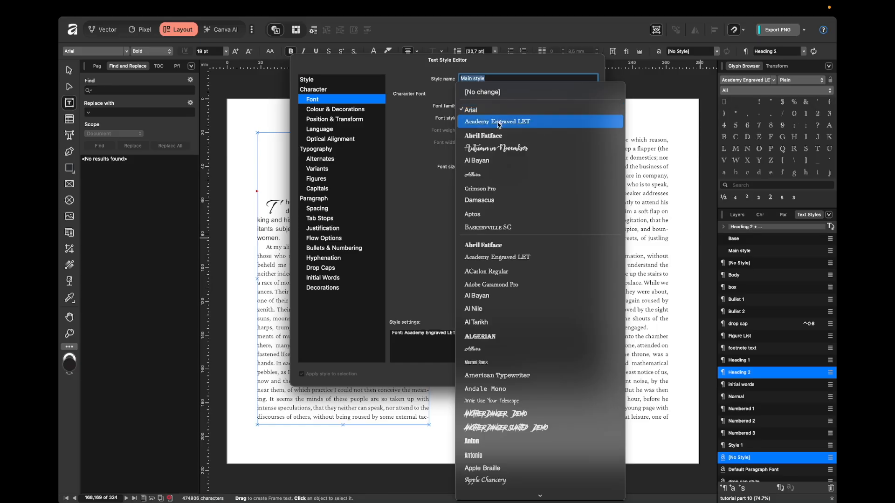
pyautogui.click(498, 122)
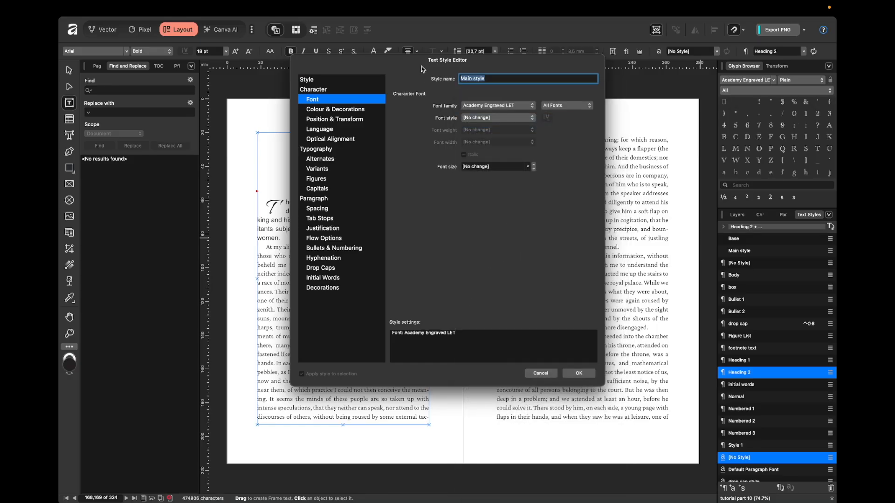
pyautogui.moveTo(402, 66); pyautogui.dragTo(508, 77)
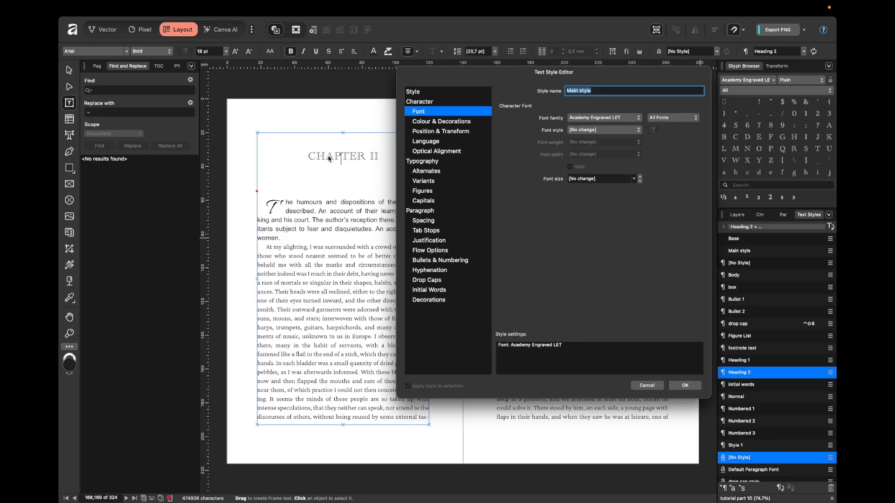
pyautogui.click(692, 387)
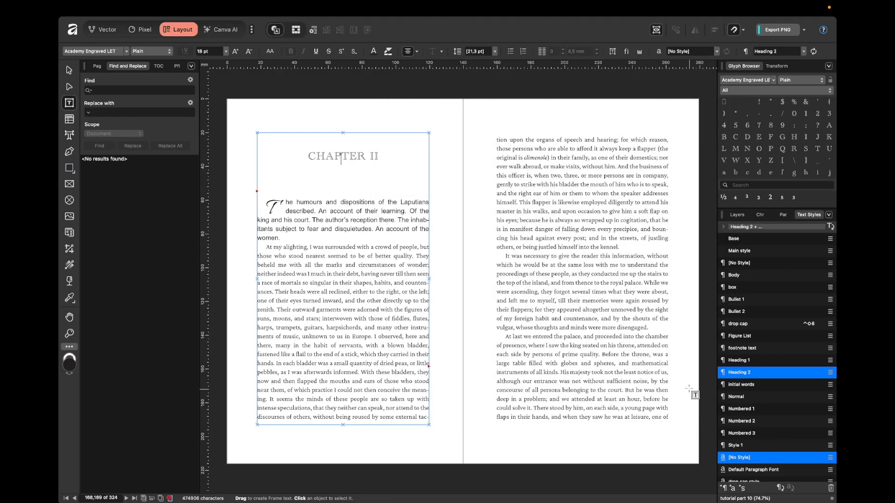
# Base the drop cap paragraph style on Main style instead of Body.
pyautogui.click(771, 323)
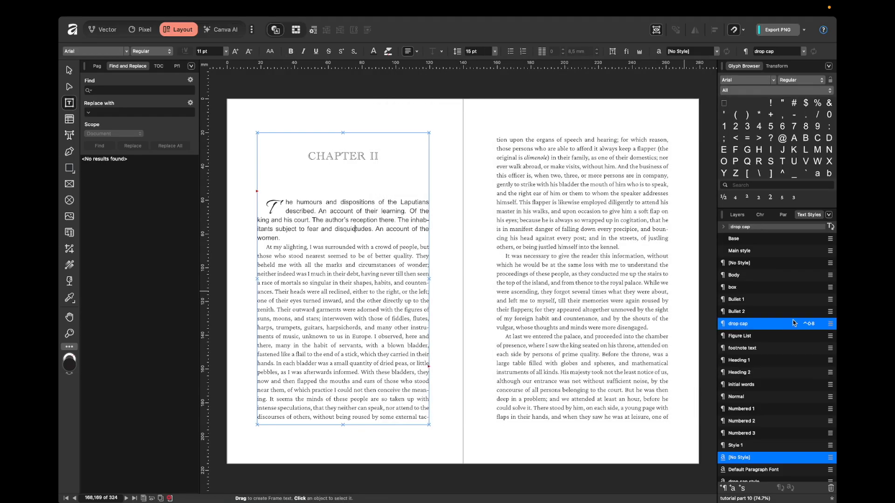
pyautogui.rightClick(759, 326)
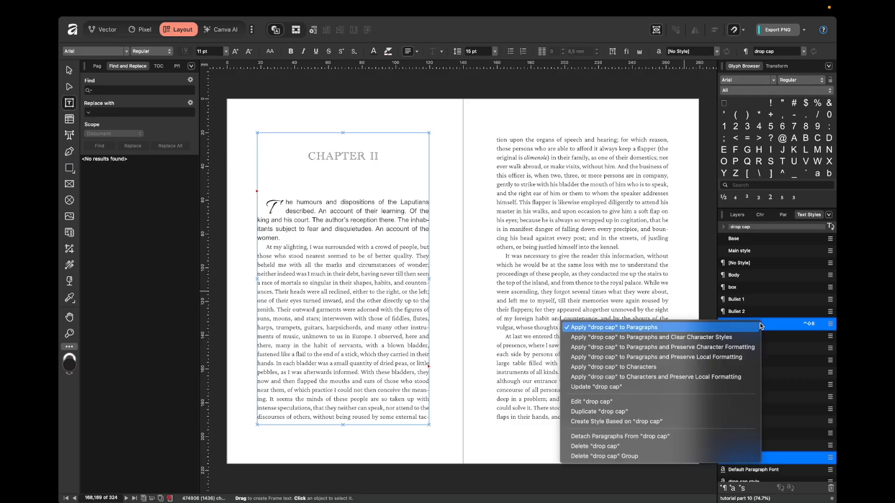
pyautogui.click(667, 401)
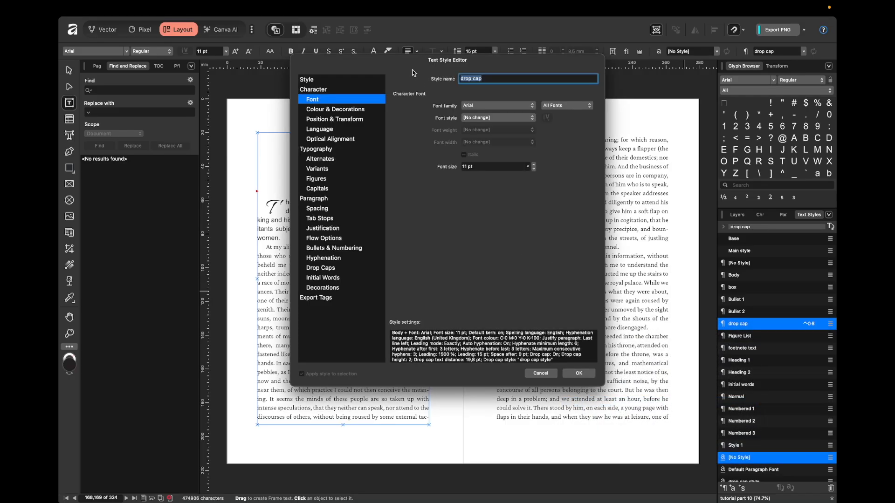
pyautogui.click(347, 81)
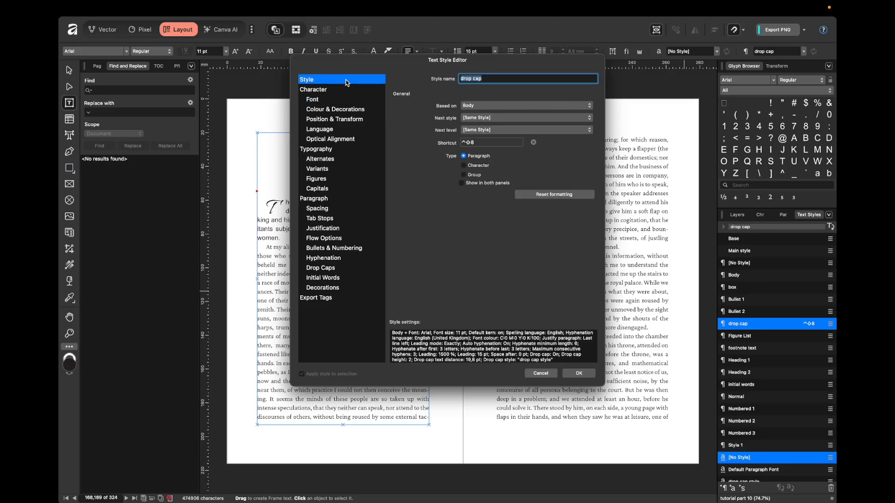
pyautogui.click(502, 109)
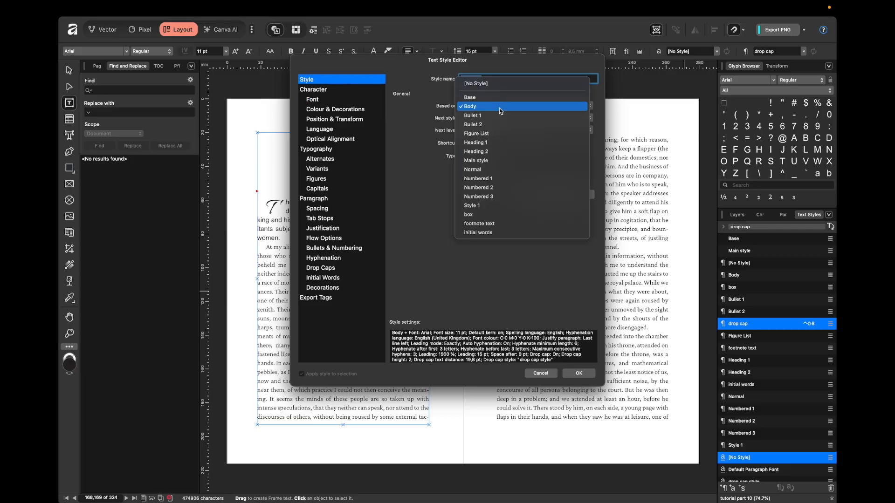
pyautogui.click(499, 161)
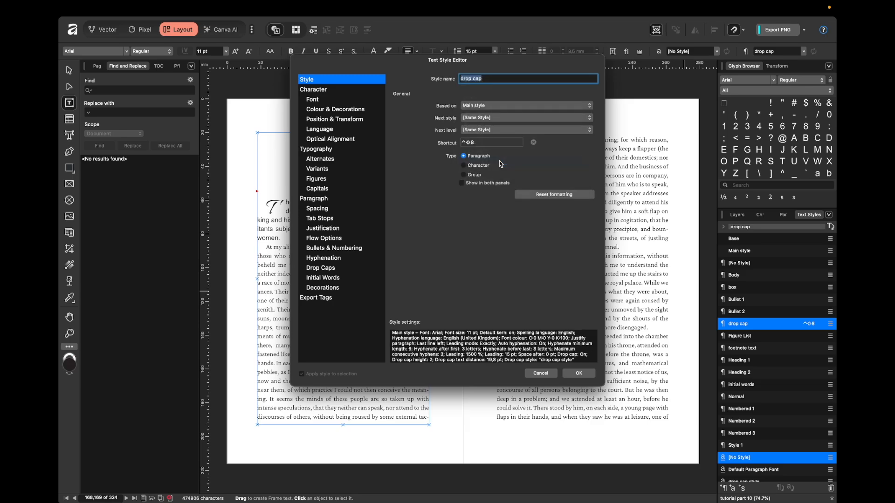
pyautogui.click(583, 375)
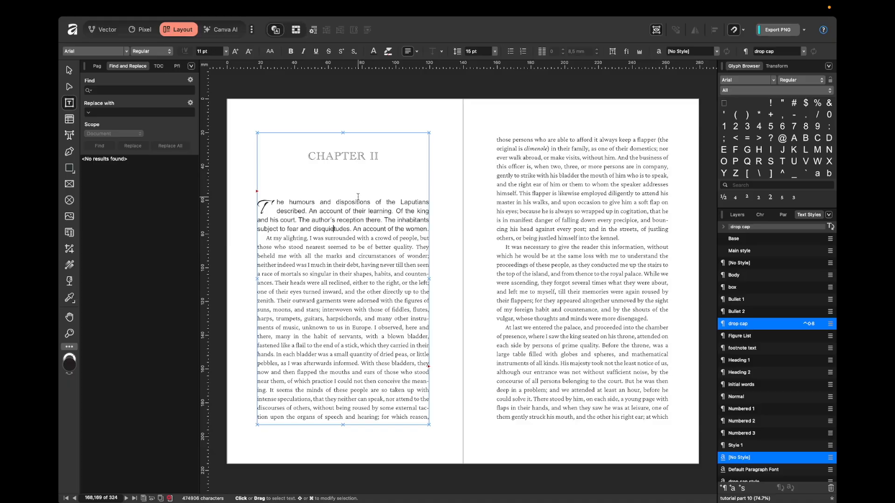
# Set the drop cap style's font family to [No change] so that it inherits the font from Main style.
pyautogui.rightClick(748, 326)
pyautogui.click(578, 403)
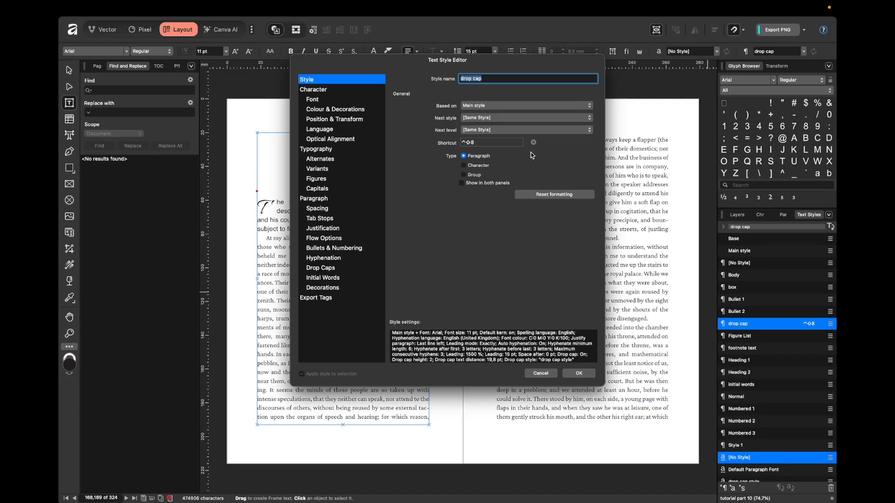
pyautogui.click(327, 99)
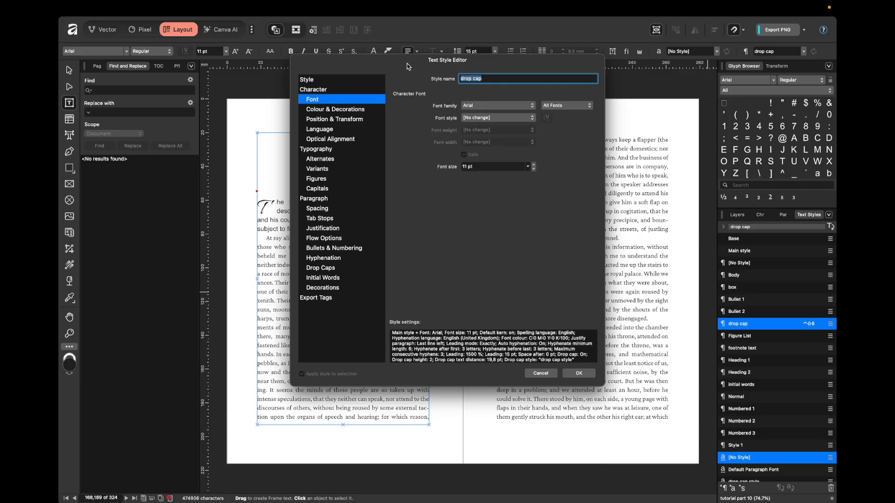
pyautogui.moveTo(409, 66); pyautogui.dragTo(480, 107)
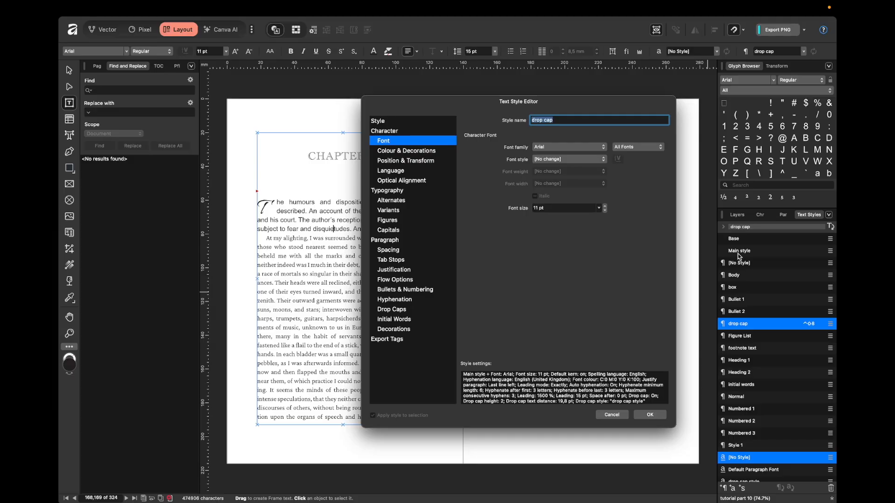
pyautogui.click(562, 147)
pyautogui.click(557, 133)
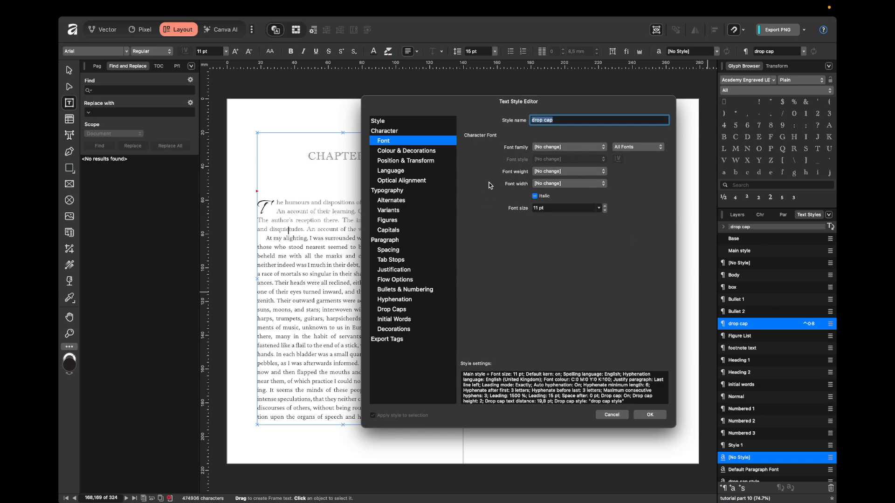
pyautogui.click(660, 416)
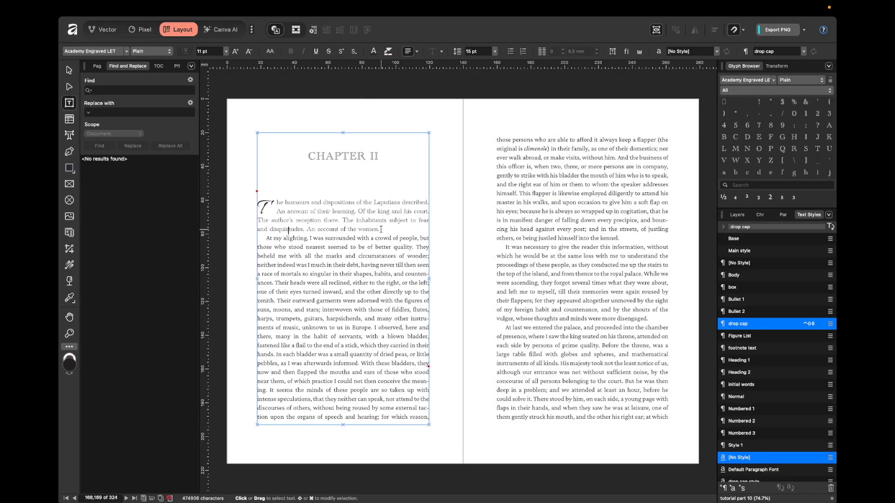
# Set the next style of the drop cap paragraph style to Bullet 1.
pyautogui.scroll(5, 296, 210)
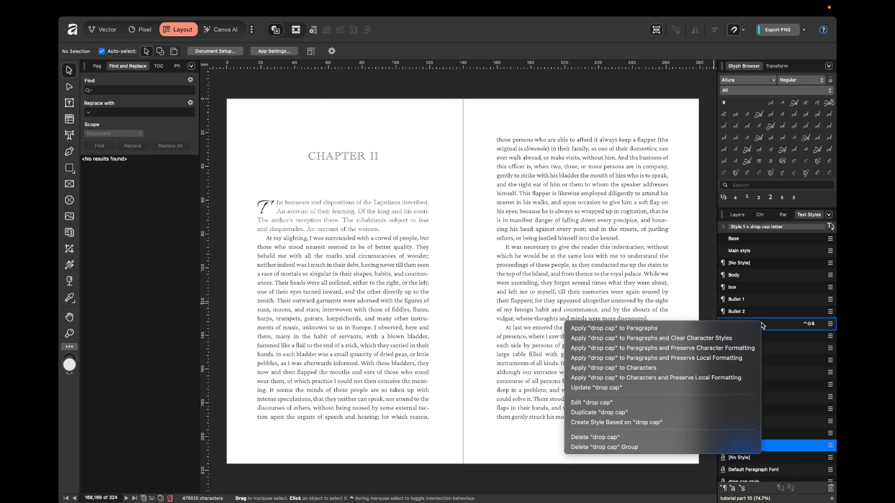
pyautogui.click(662, 406)
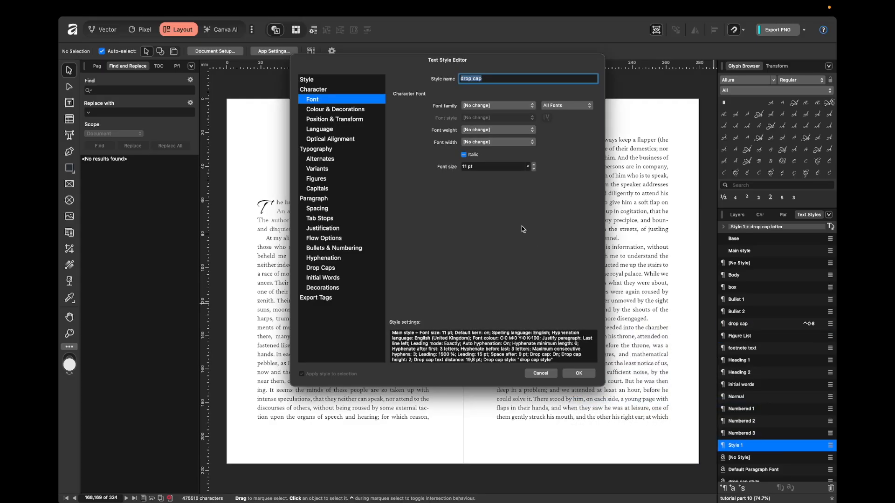
pyautogui.click(329, 80)
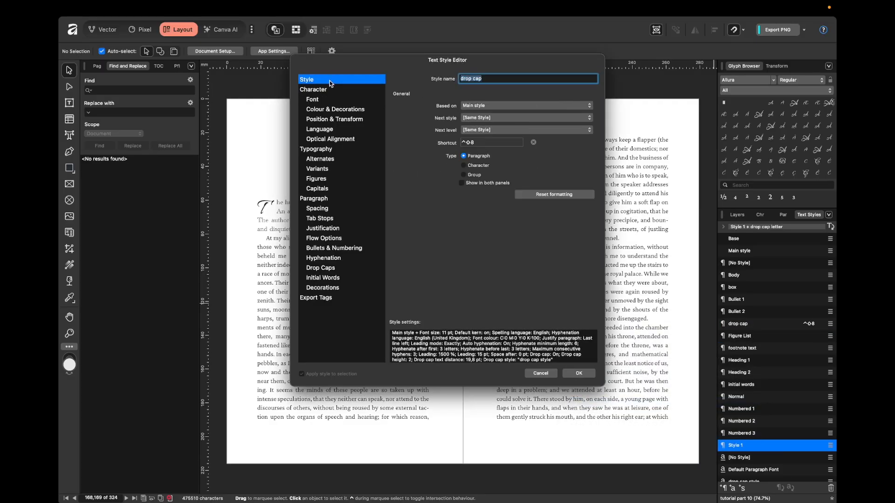
pyautogui.click(494, 121)
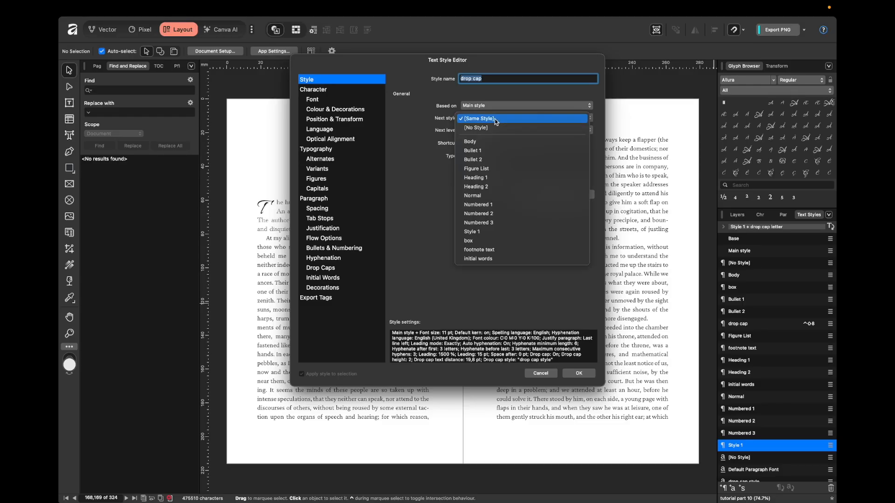
pyautogui.click(493, 119)
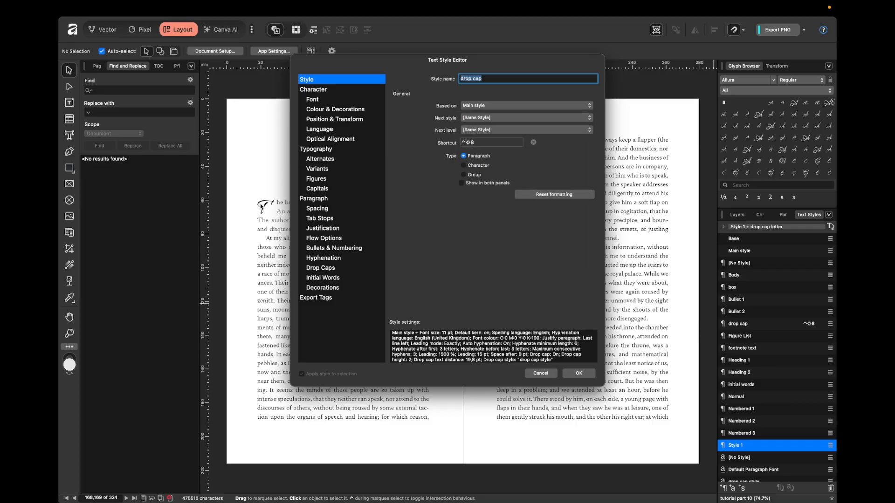
pyautogui.click(494, 118)
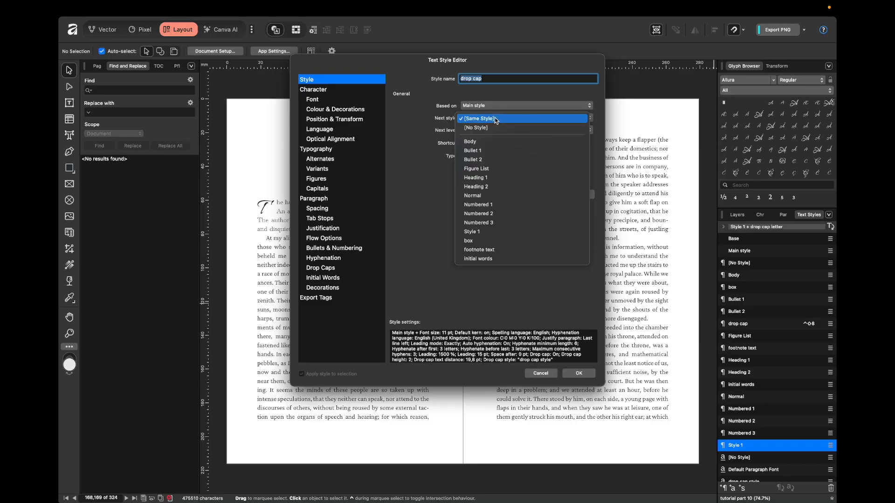
pyautogui.click(505, 156)
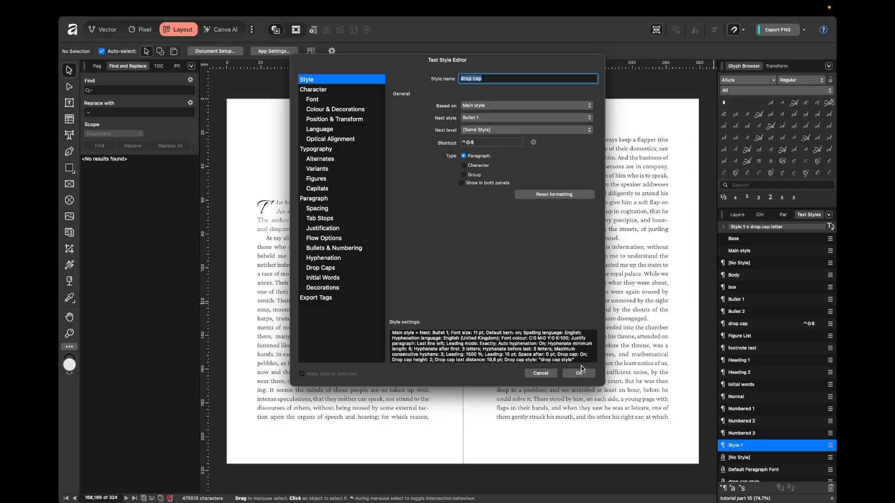
pyautogui.click(580, 373)
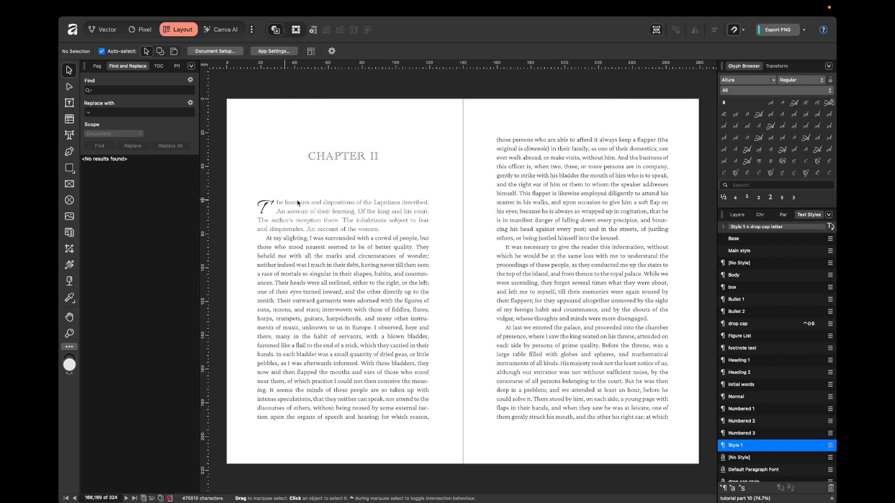
# Start a new paragraph directly after the Chapter II drop cap paragraph to test its next style.
pyautogui.scroll(3, 250, 256)
pyautogui.doubleClick(327, 245)
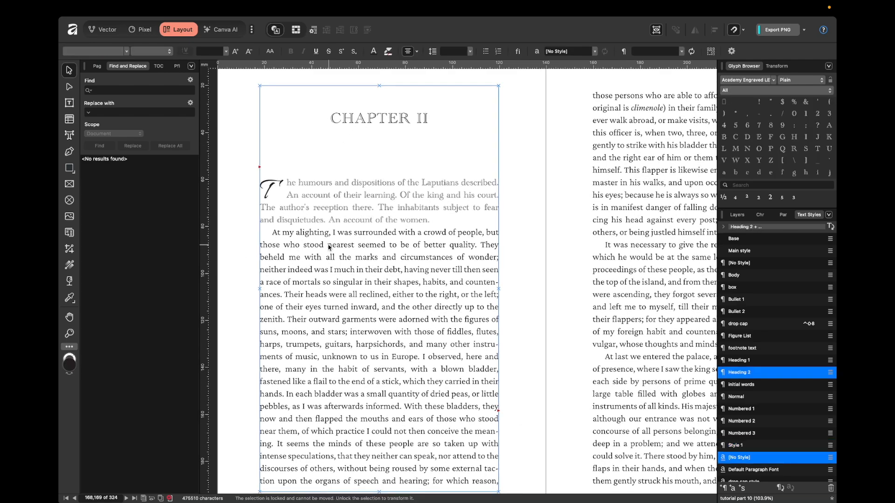
pyautogui.moveTo(270, 232); pyautogui.dragTo(368, 328)
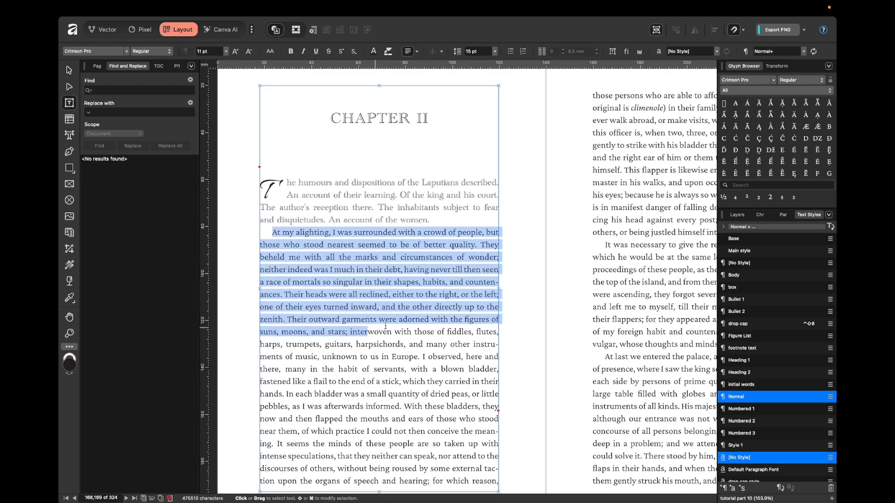
pyautogui.click(533, 262)
pyautogui.click(473, 219)
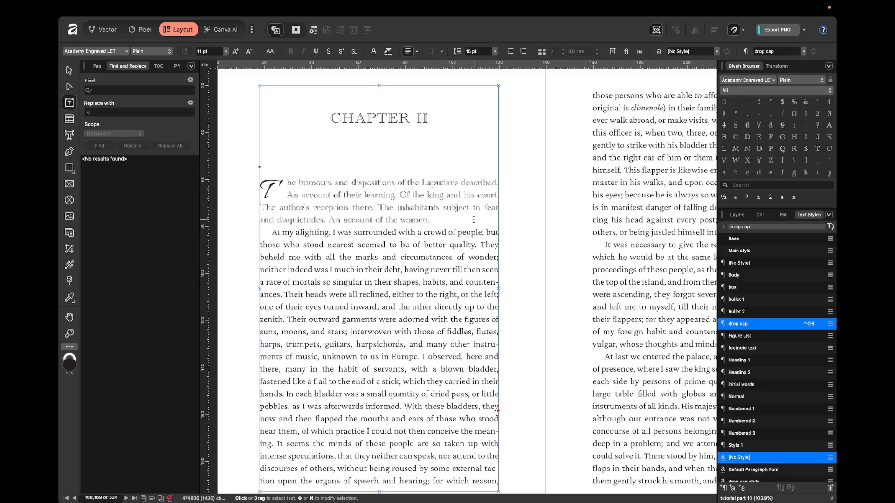
pyautogui.press('Return')
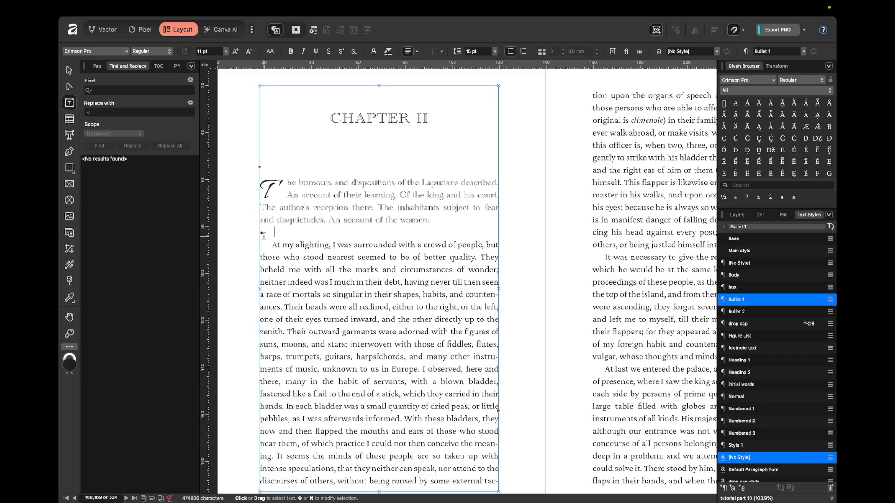
pyautogui.scroll(3, 263, 236)
pyautogui.scroll(-2, 275, 235)
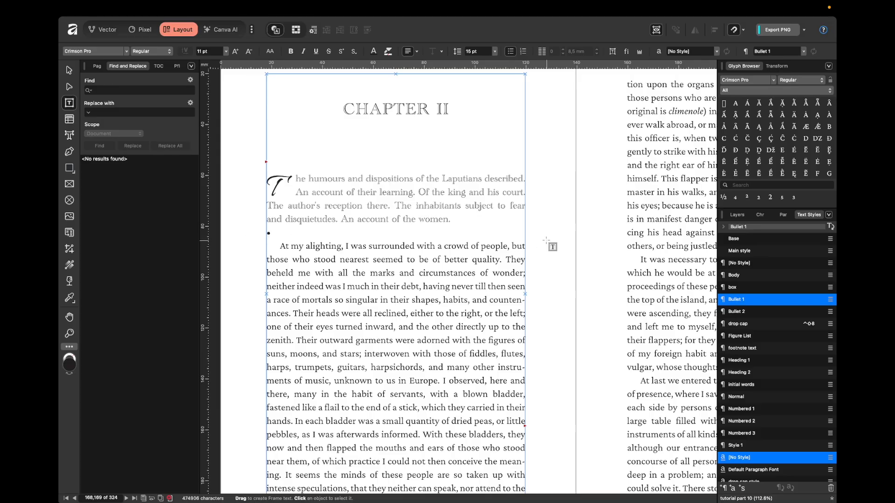
# Delete the empty bullet paragraph below the Chapter II drop cap paragraph and leave text editing with the whole spread in view.
pyautogui.press('BackSpace')
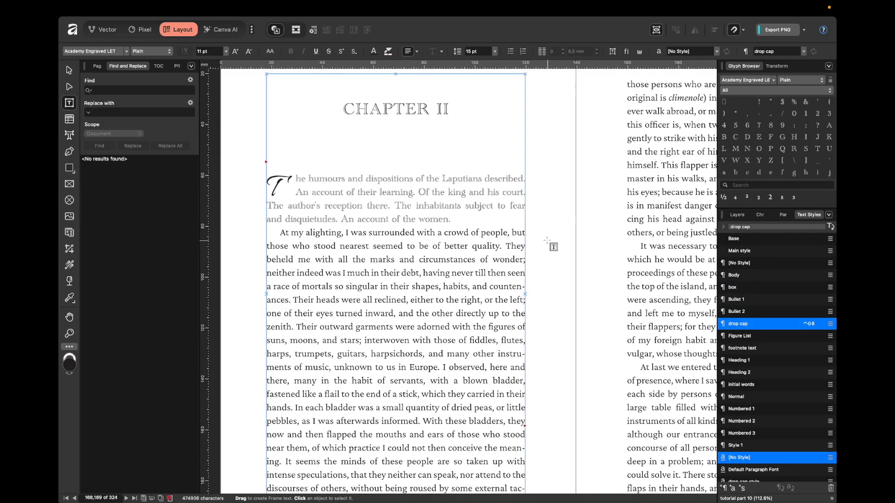
pyautogui.press('Escape')
pyautogui.press('Escape')
pyautogui.press('super+0')
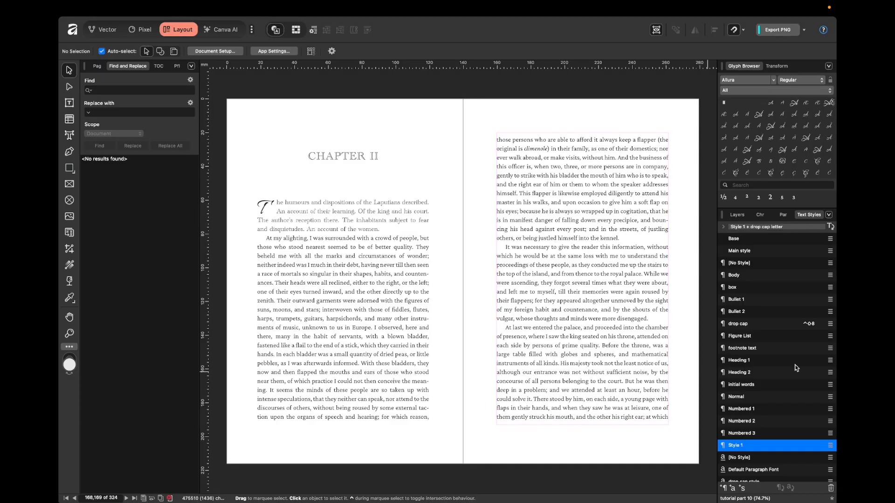
# Inspect the general settings of the drop cap paragraph style and close its editor without making changes.
pyautogui.rightClick(755, 324)
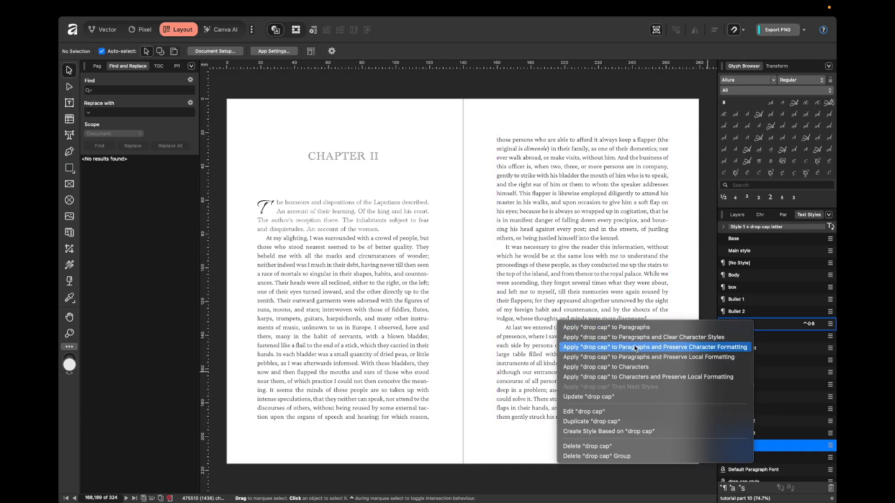
pyautogui.click(618, 412)
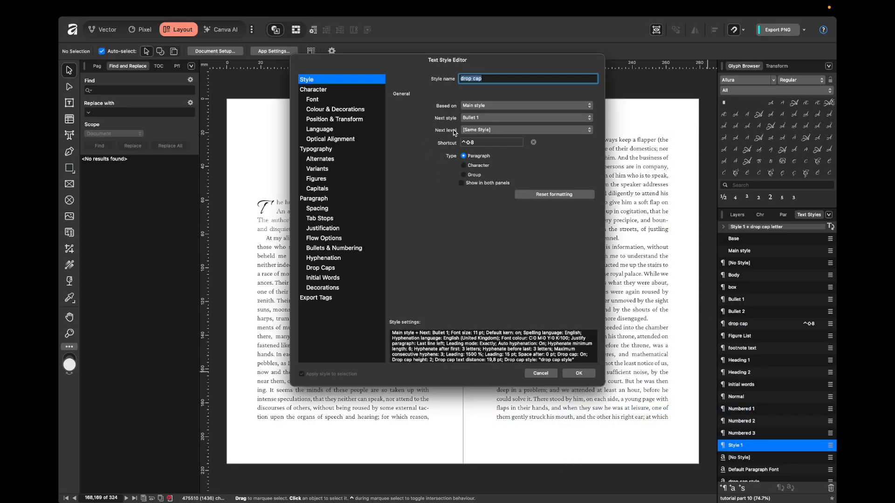
pyautogui.click(538, 375)
# Place the cursor in the Chapter II heading and open the Heading 1 paragraph style for editing.
pyautogui.doubleClick(366, 158)
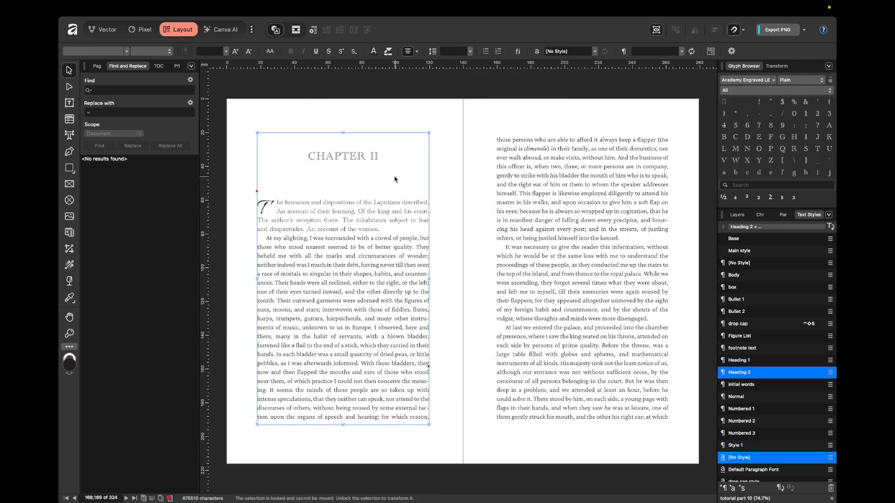
pyautogui.rightClick(756, 375)
pyautogui.rightClick(765, 366)
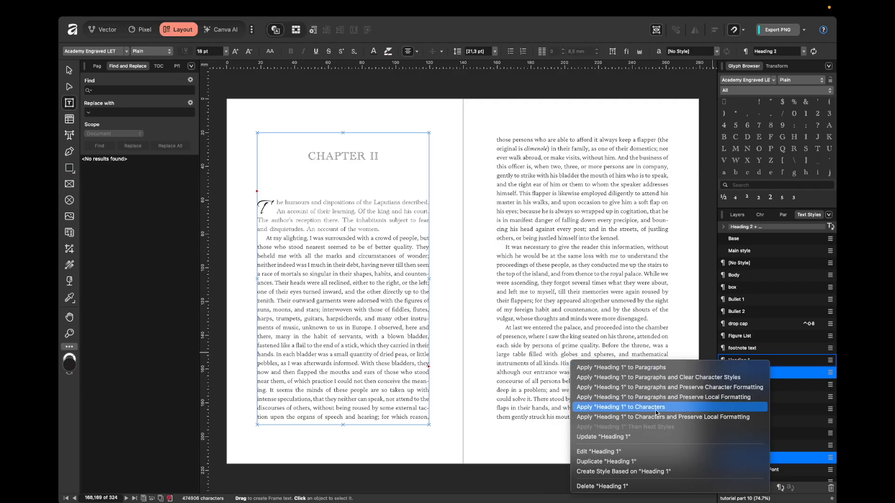
pyautogui.click(601, 451)
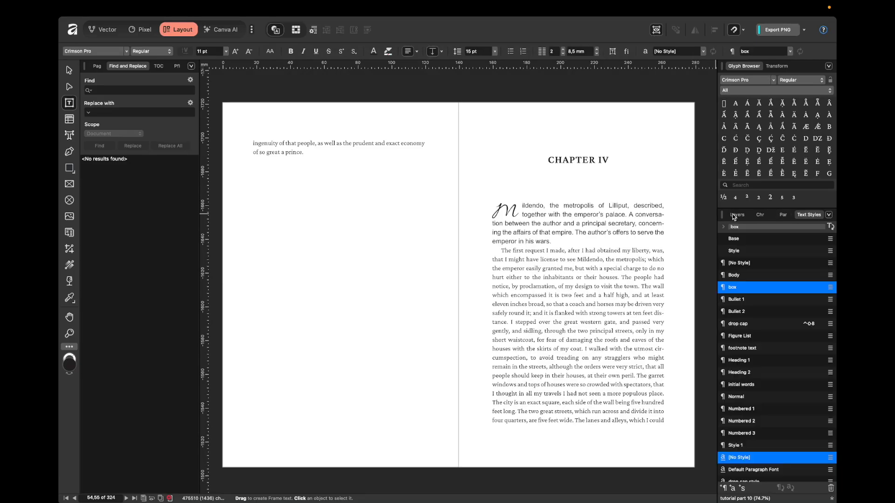
# Show the layers of the Chapter IV spread and examine how Master A groups the text frames.
pyautogui.click(733, 214)
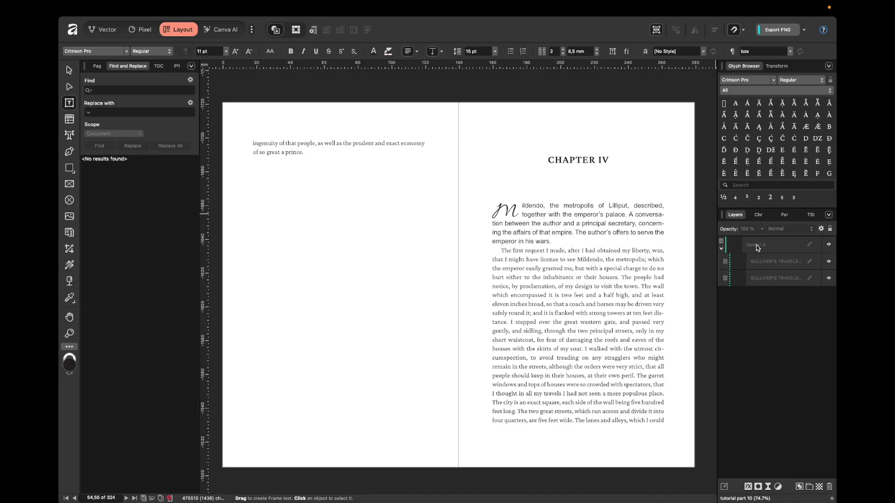
pyautogui.click(507, 216)
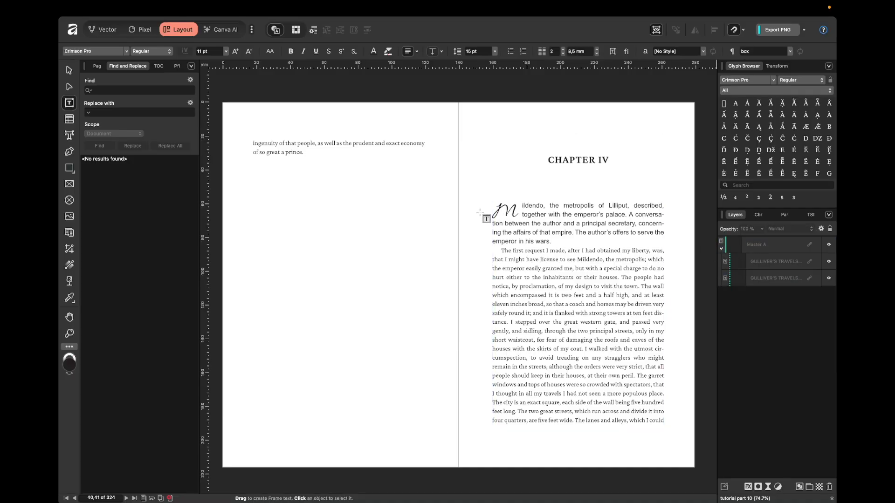
pyautogui.press('v')
pyautogui.click(541, 209)
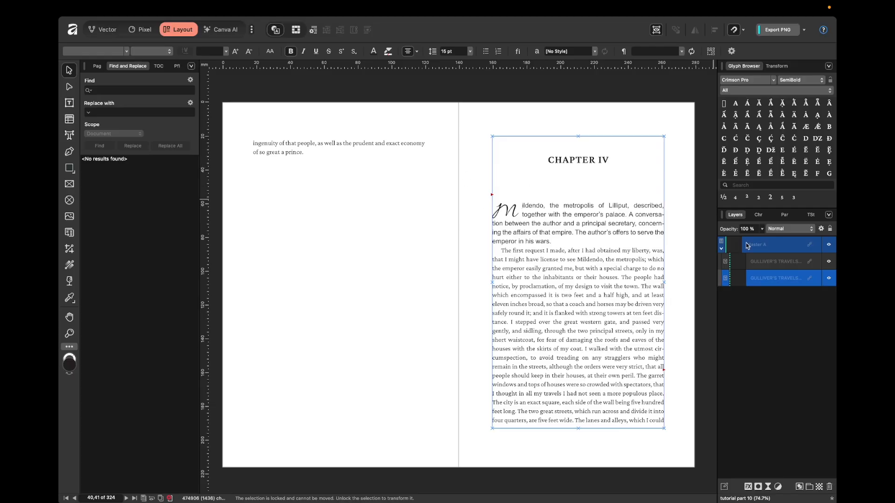
pyautogui.click(724, 260)
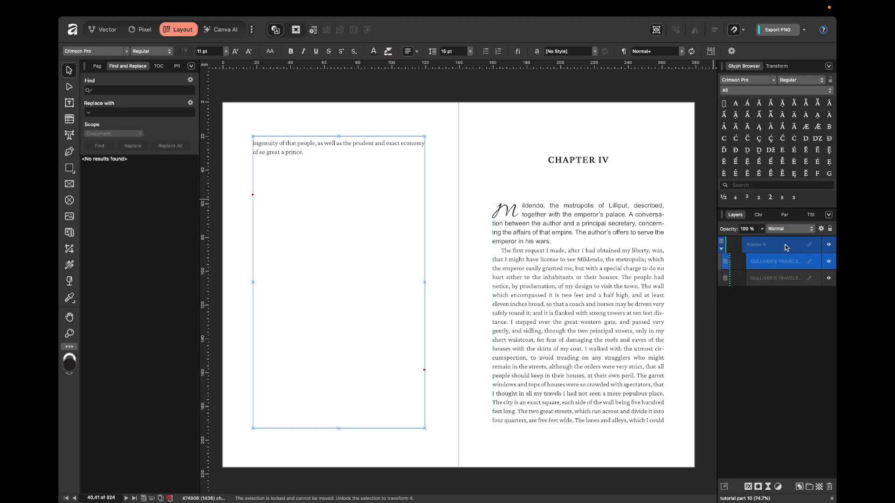
pyautogui.click(721, 248)
pyautogui.click(722, 249)
# Select the two GULLIVER'S TRAVELS text frames in turn to examine which page each covers, and end with nothing selected.
pyautogui.click(775, 278)
pyautogui.click(779, 264)
pyautogui.click(776, 279)
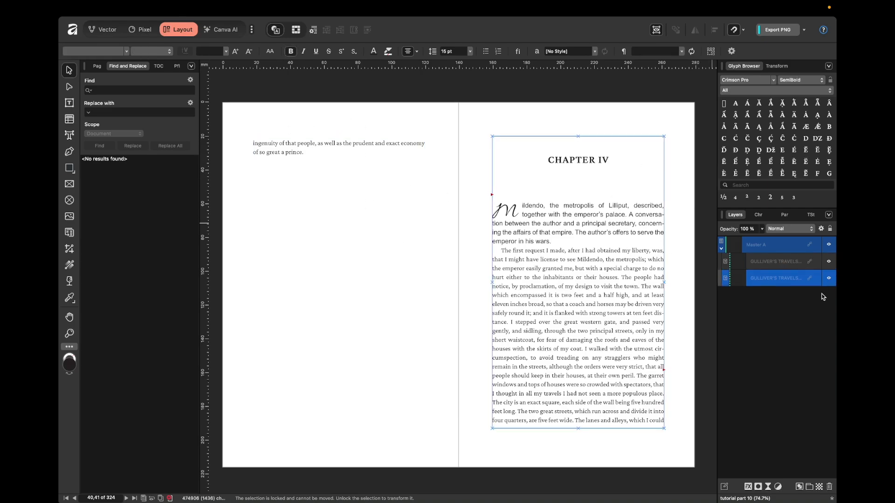
pyautogui.click(566, 173)
pyautogui.click(464, 202)
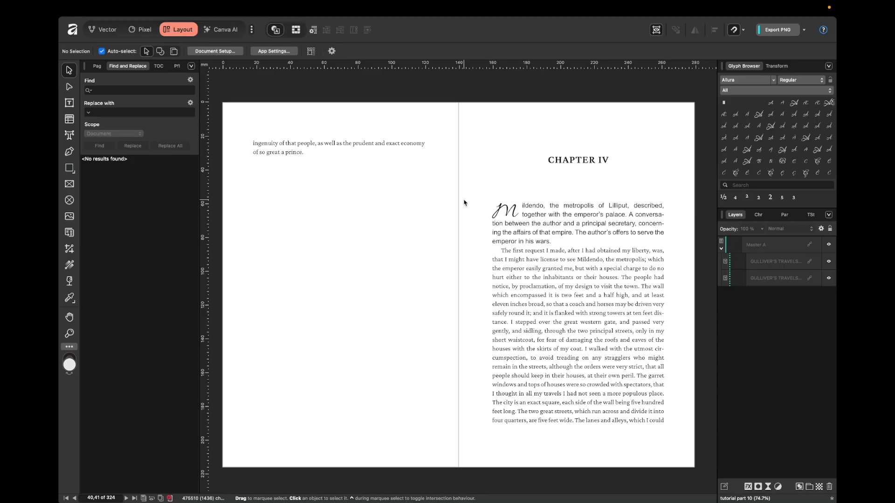
pyautogui.click(589, 232)
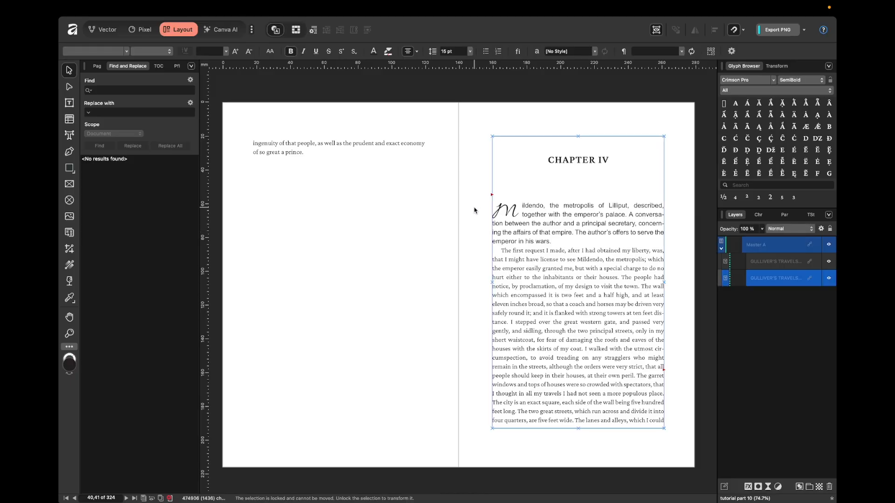
pyautogui.click(475, 209)
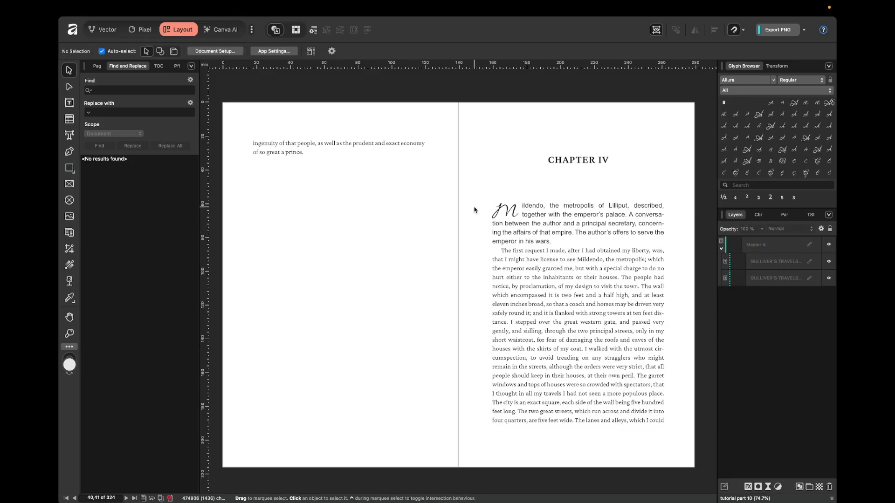
# Draw a rectangle across the spine of the Chapter IV spread and move it down so it overlaps the chapter text.
pyautogui.click(69, 171)
pyautogui.moveTo(492, 169)
pyautogui.mouseDown()
pyautogui.moveTo(457, 188)
pyautogui.moveTo(438, 240)
pyautogui.moveTo(382, 299)
pyautogui.mouseUp()
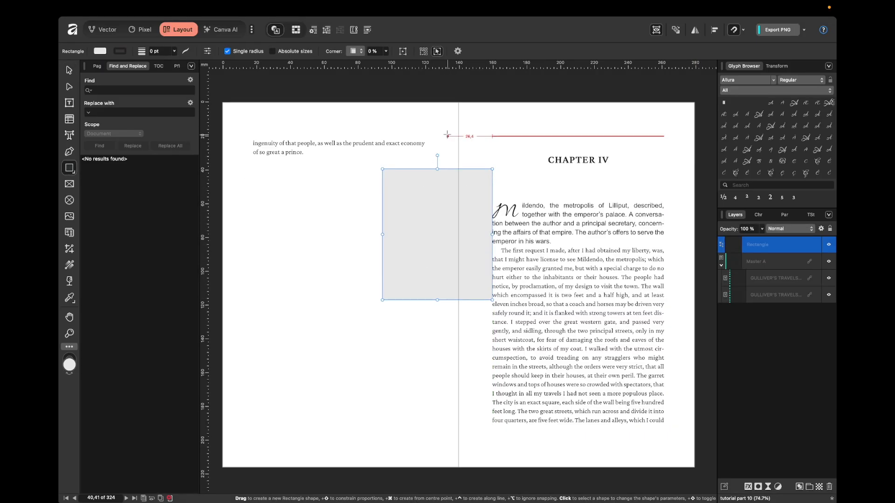
pyautogui.press('Escape')
pyautogui.press('v')
pyautogui.click(450, 195)
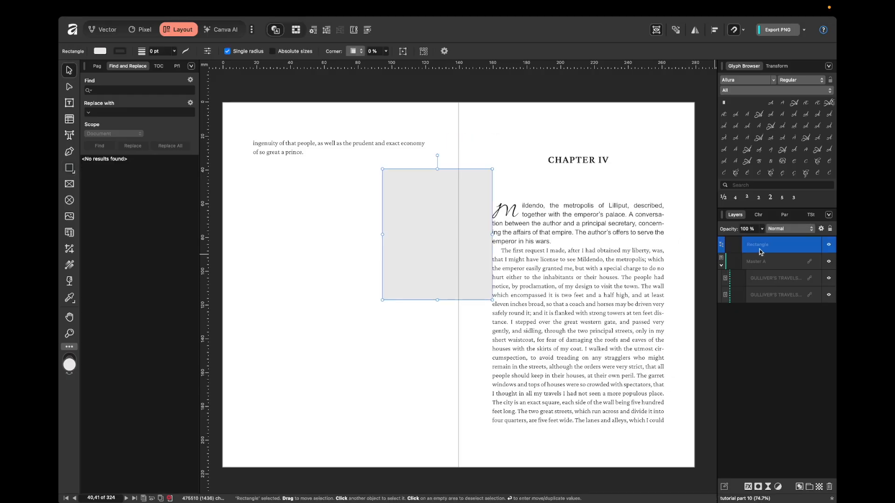
pyautogui.moveTo(494, 244); pyautogui.dragTo(514, 287)
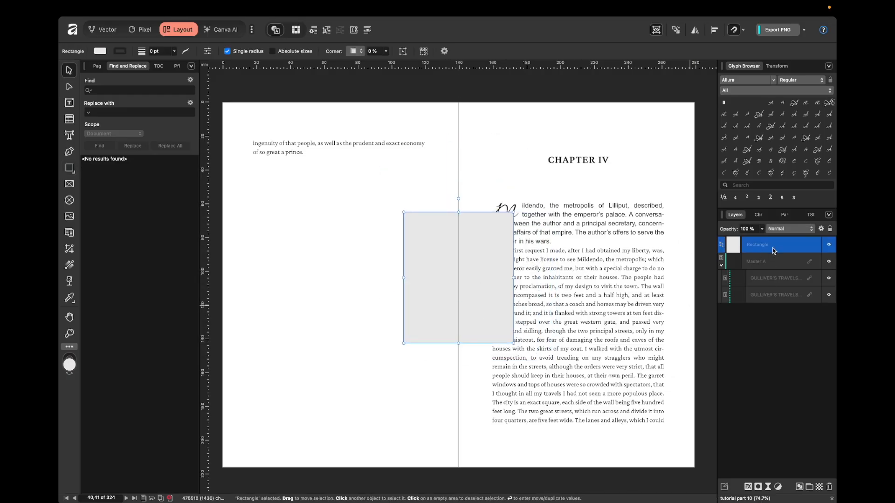
# Collapse the Master A layer and move the rectangle onto the empty area of the left-hand page.
pyautogui.click(722, 267)
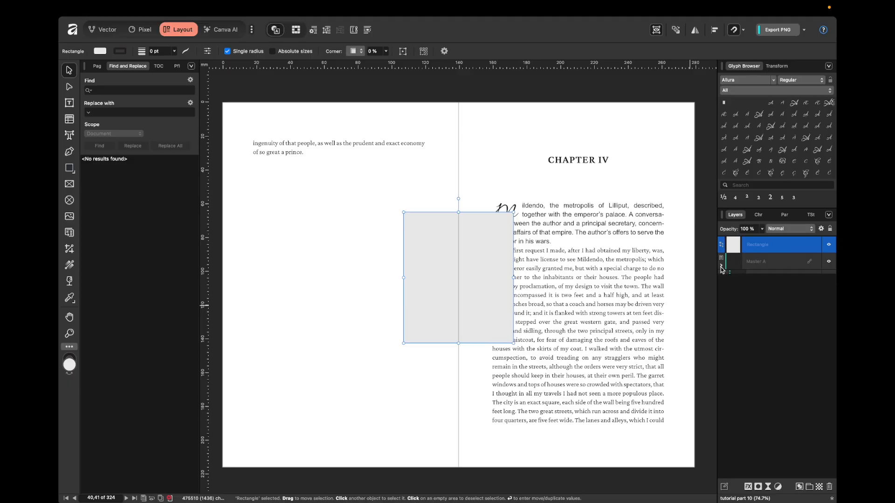
pyautogui.click(767, 307)
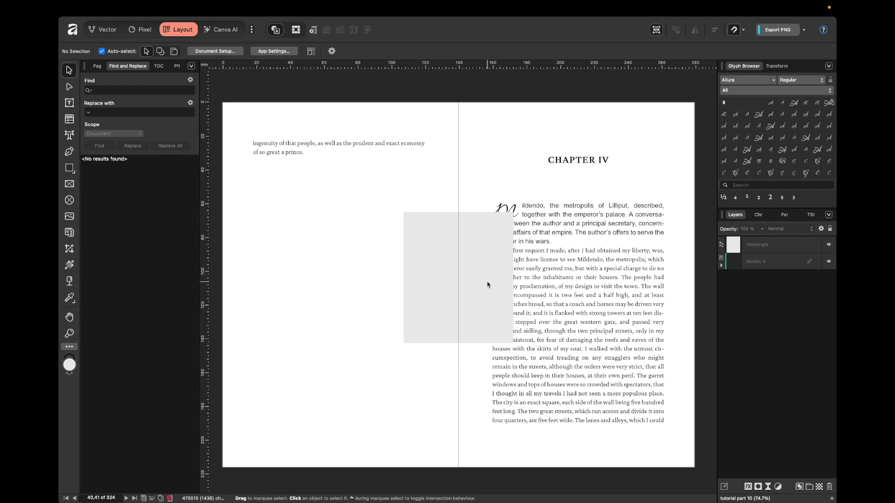
pyautogui.moveTo(487, 285); pyautogui.dragTo(424, 290)
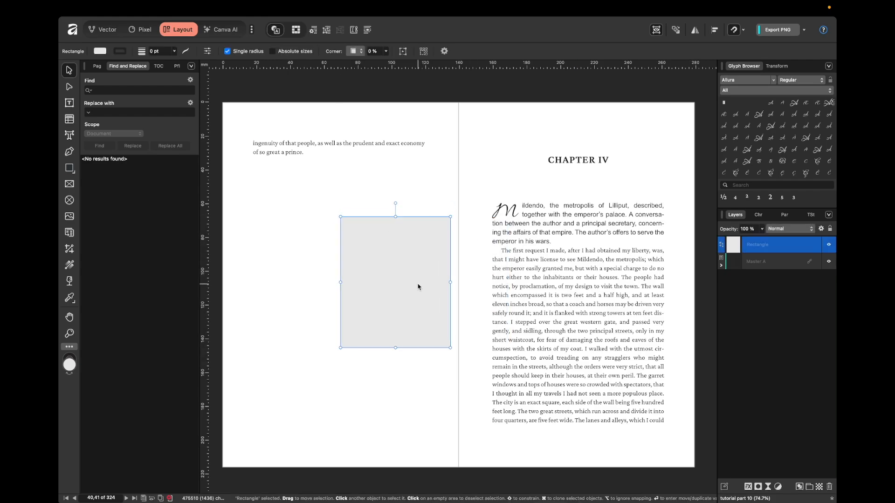
# Duplicate the rectangle and place the copy over the Chapter IV body text.
pyautogui.press('super+j')
pyautogui.click(470, 259)
pyautogui.moveTo(402, 272); pyautogui.dragTo(563, 270)
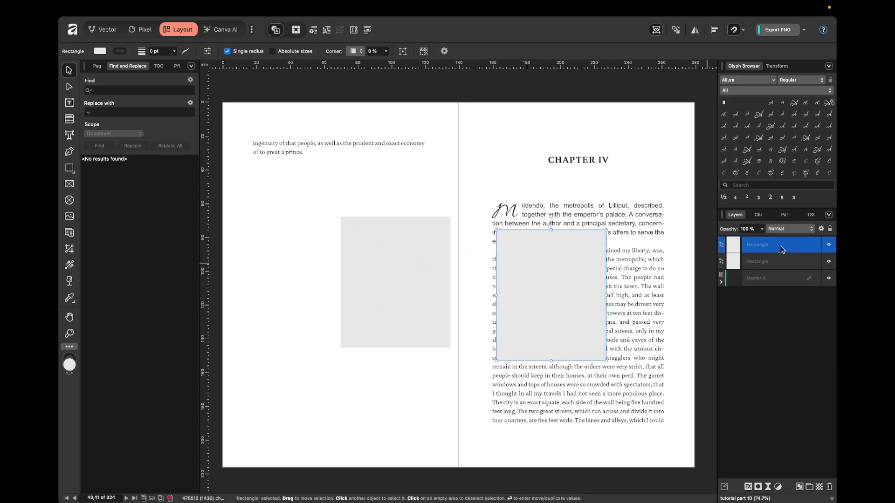
# Move the rectangle copy beneath Master A, position it behind the drop cap paragraph, and look through the blend modes without changing the mode.
pyautogui.moveTo(767, 247); pyautogui.dragTo(769, 289)
pyautogui.moveTo(582, 245); pyautogui.dragTo(568, 196)
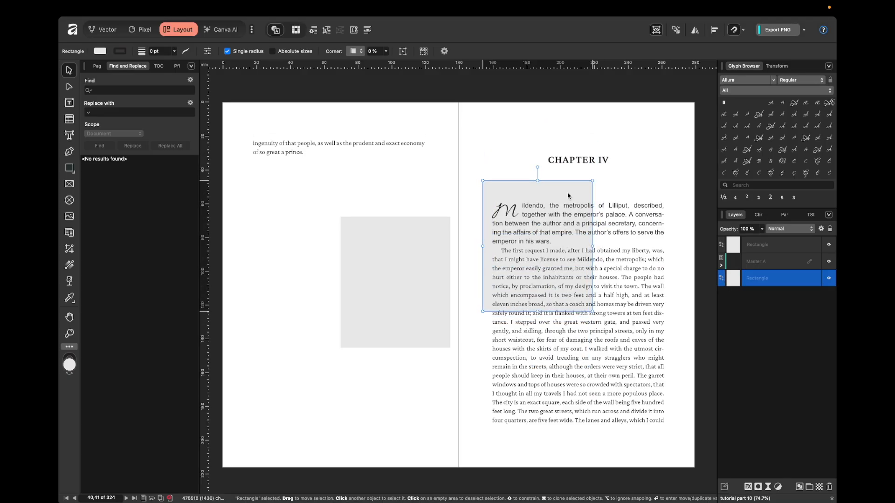
pyautogui.click(785, 230)
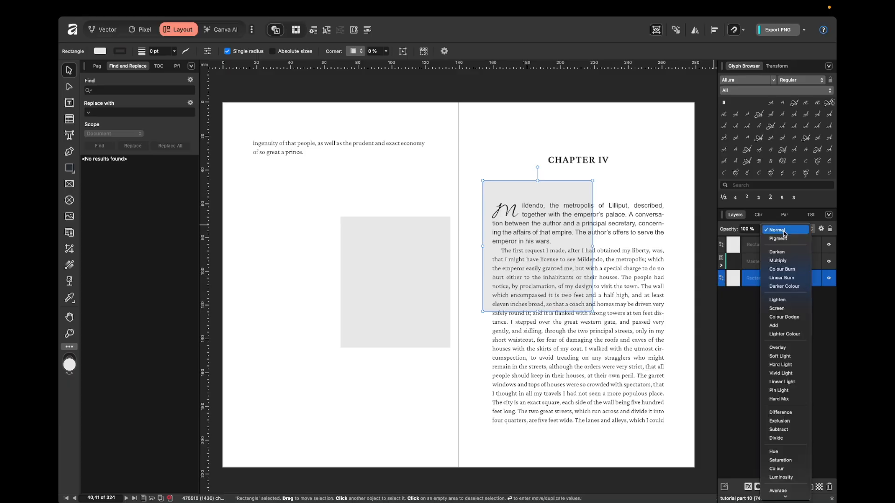
pyautogui.scroll(-3, 782, 348)
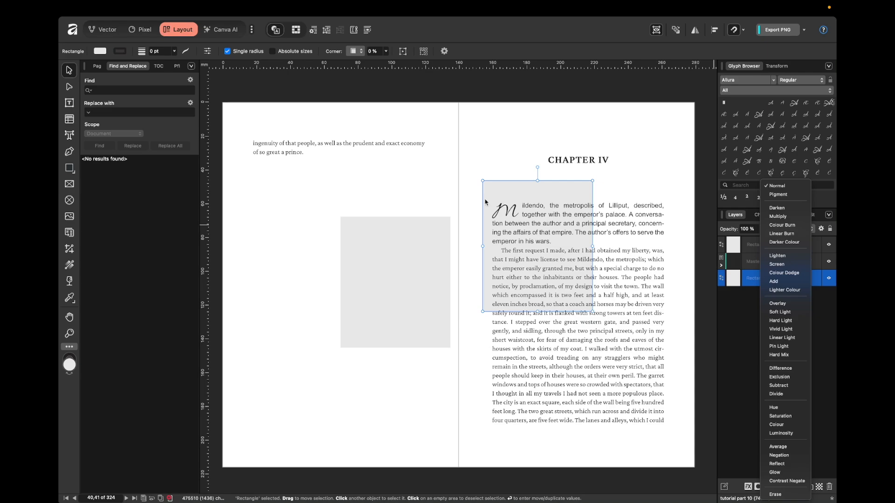
pyautogui.click(463, 163)
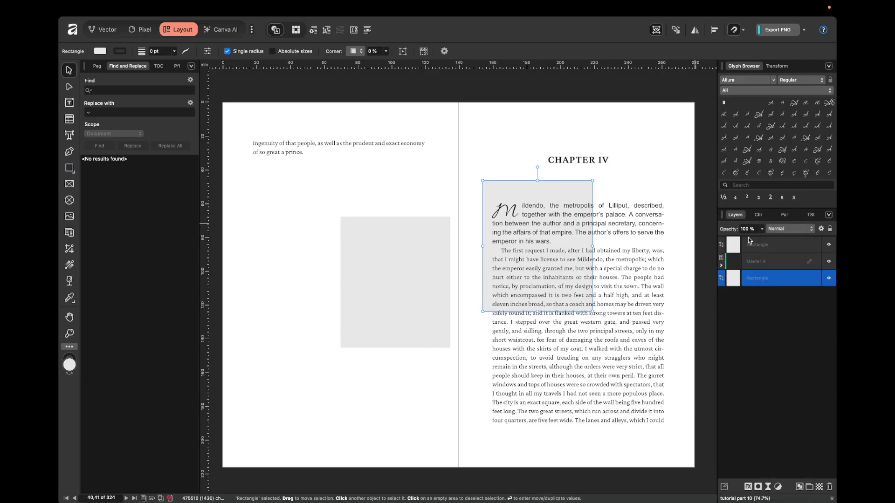
# Bring the rectangle copy back above Master A and try opacities of 80 % and 30 % while moving it over the chapter text.
pyautogui.moveTo(773, 280); pyautogui.dragTo(771, 242)
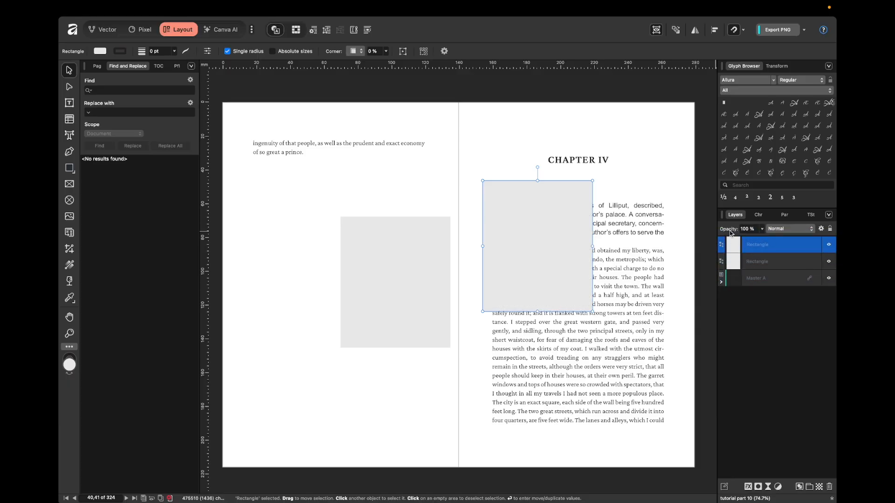
pyautogui.click(748, 229)
pyautogui.write('80')
pyautogui.press('Return')
pyautogui.moveTo(545, 251); pyautogui.dragTo(605, 273)
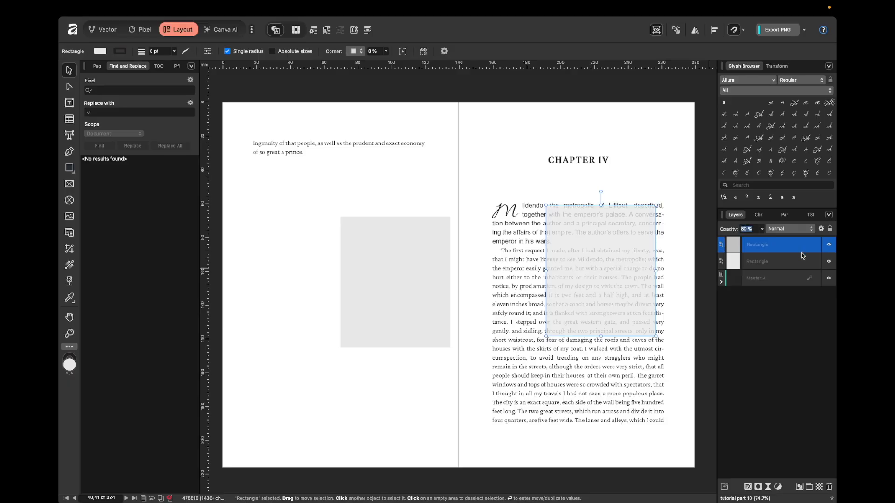
pyautogui.write('30')
pyautogui.press('Return')
pyautogui.moveTo(588, 242); pyautogui.dragTo(527, 221)
pyautogui.click(483, 166)
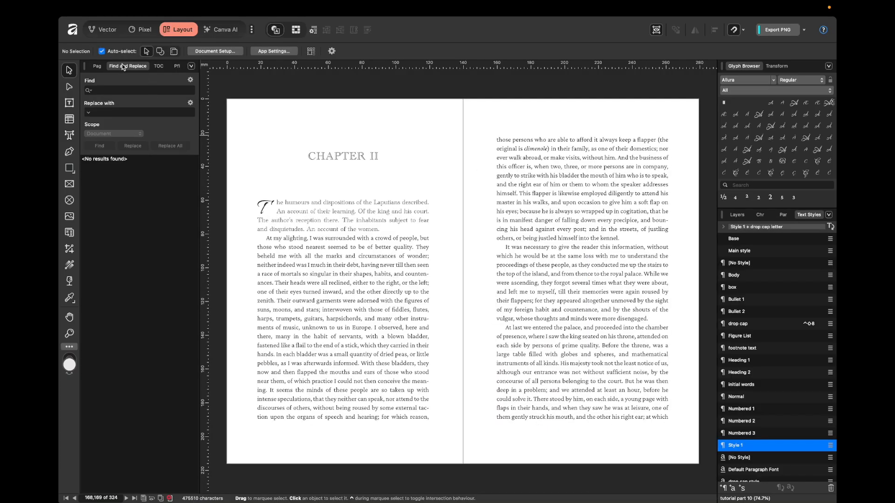
# Search the whole document for "Text" and go to the first match.
pyautogui.click(117, 89)
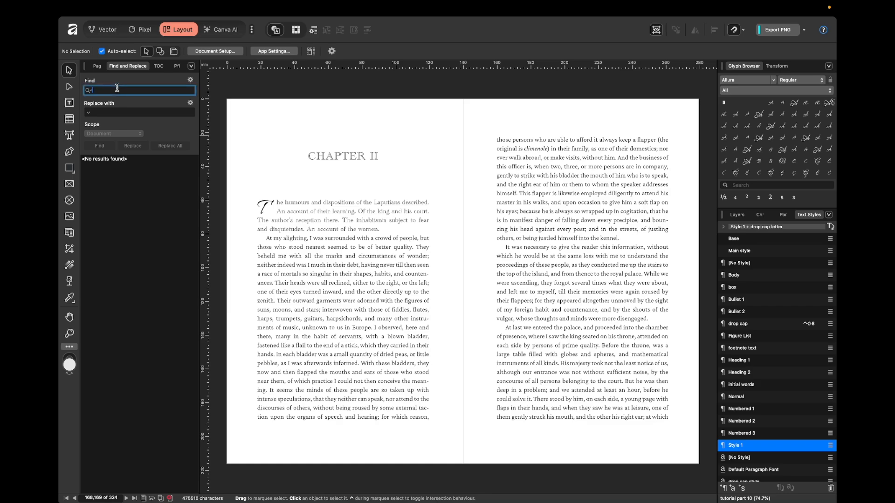
pyautogui.write('Text')
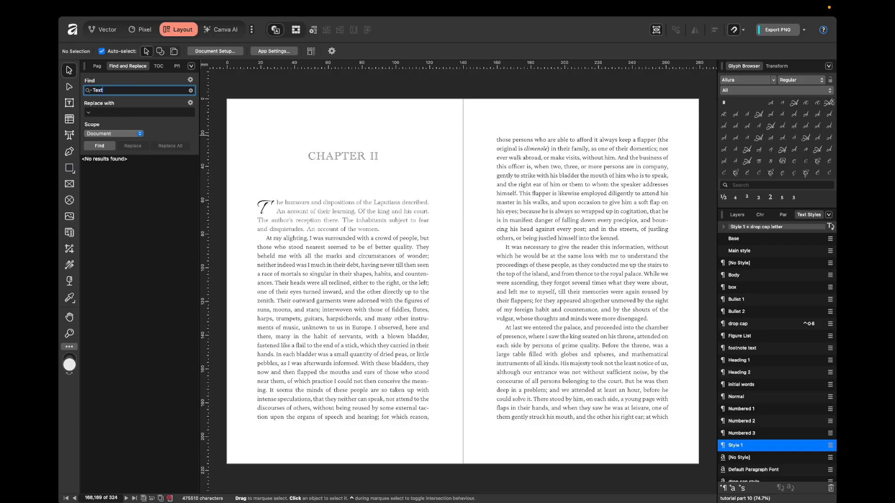
pyautogui.click(95, 147)
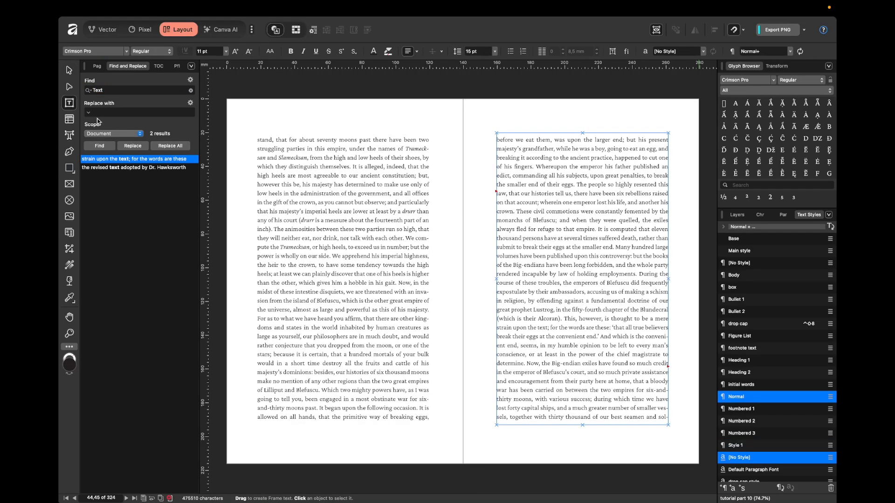
pyautogui.click(125, 159)
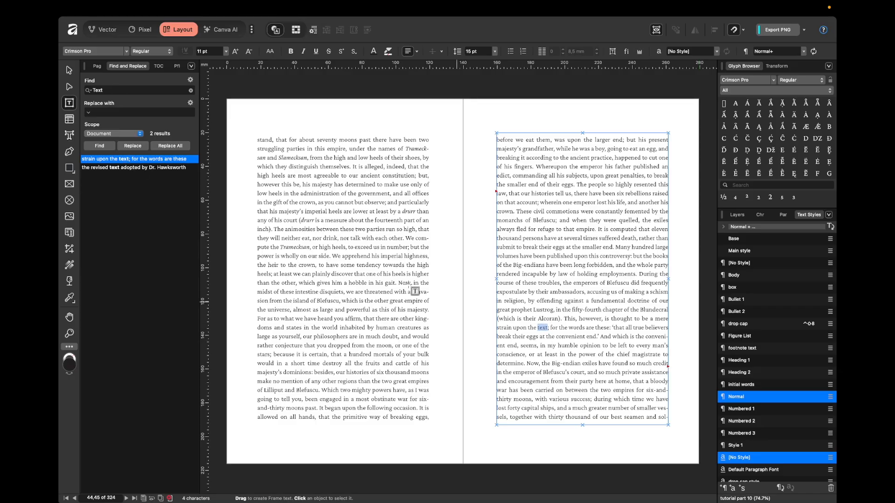
# Enter "Word" as the replacement and replace the found occurrences of "Text" one at a time.
pyautogui.click(151, 111)
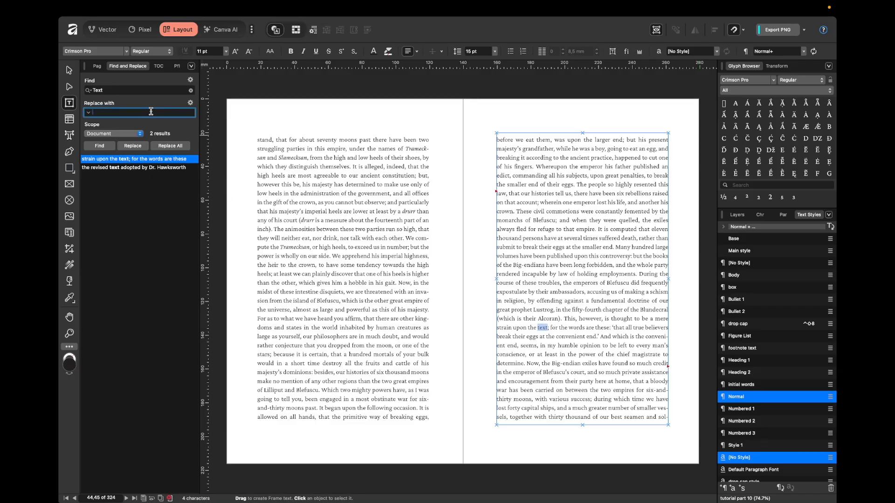
pyautogui.write('W')
pyautogui.click(142, 145)
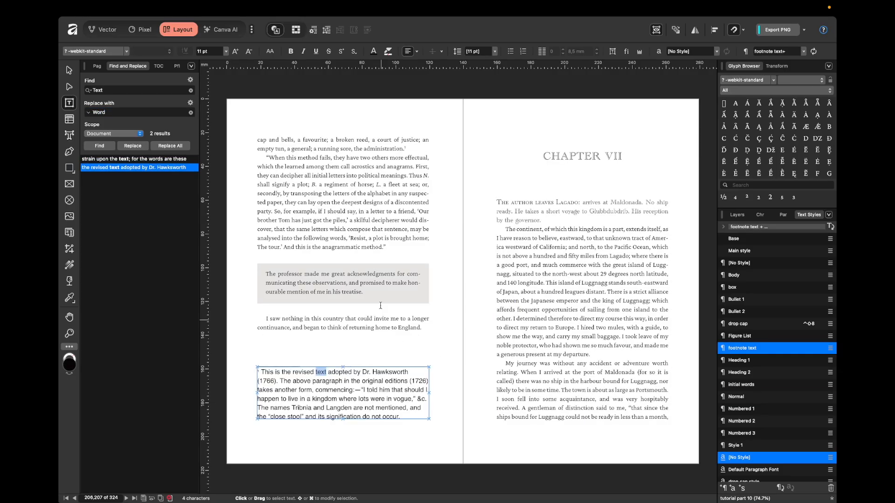
pyautogui.click(133, 146)
# Undo the text replacements and leave text editing.
pyautogui.press('super+z')
pyautogui.press('super+z')
pyautogui.press('super+z')
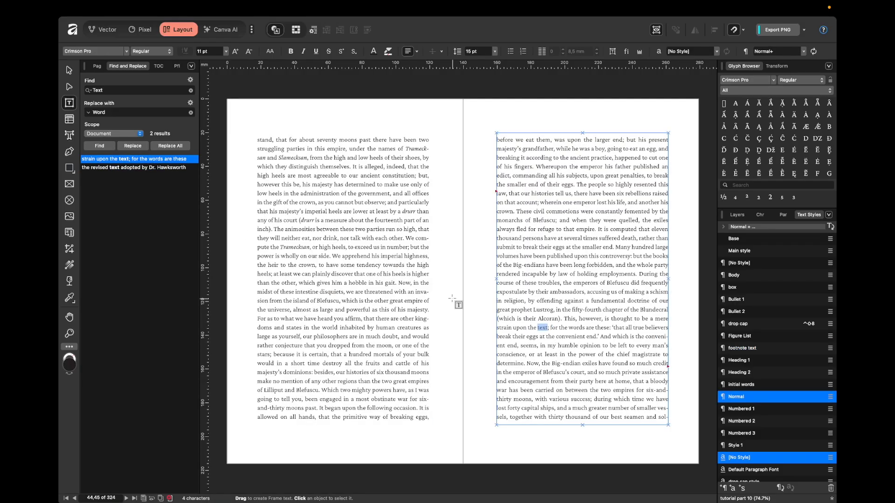
pyautogui.press('Escape')
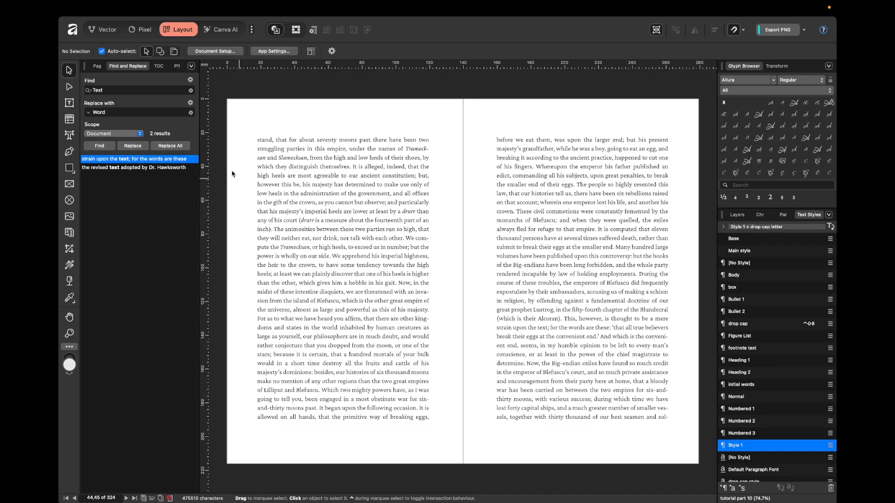
# Clear the search text, find all Heading 1 paragraph-style text in the document and go through the part titles, returning to Part I.
pyautogui.click(191, 91)
pyautogui.moveTo(179, 112)
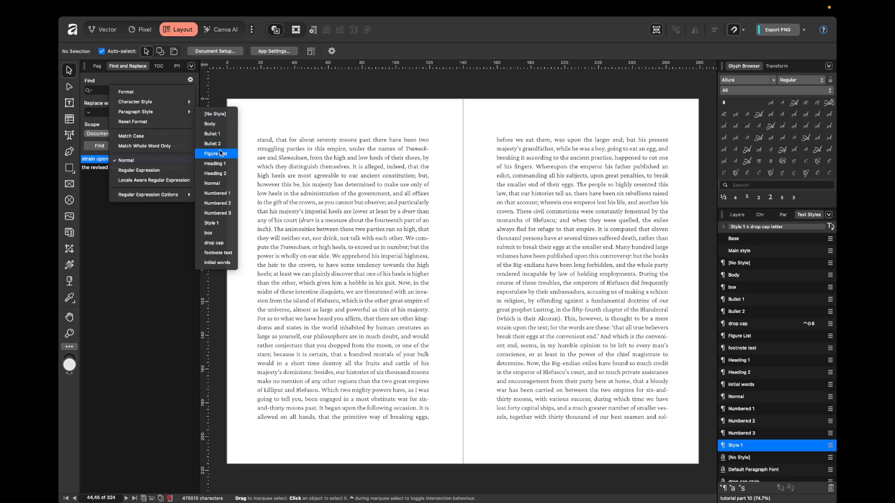
pyautogui.click(222, 164)
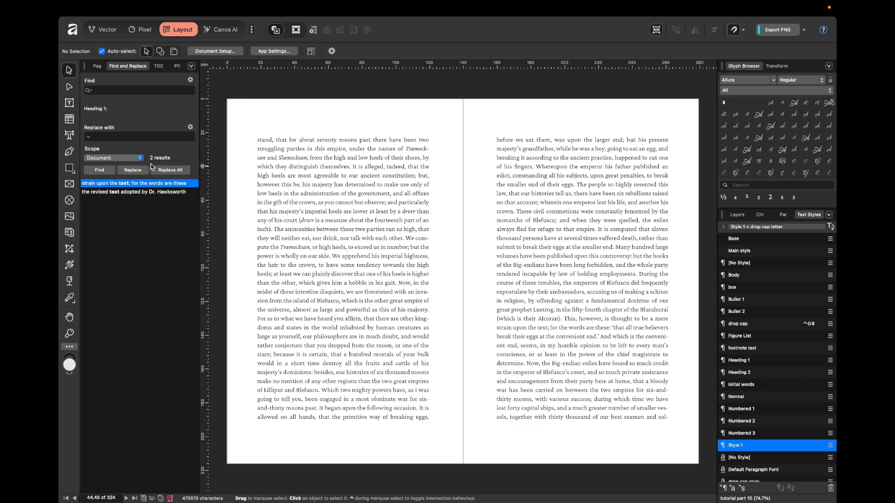
pyautogui.click(99, 170)
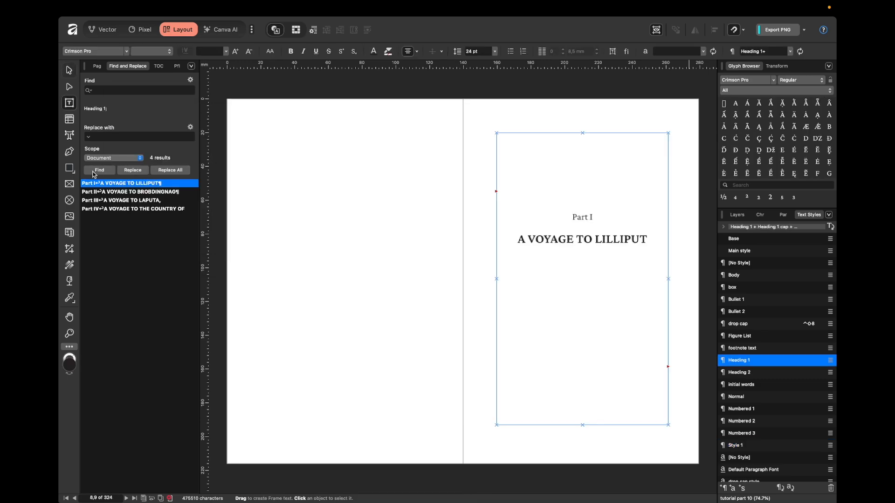
pyautogui.click(159, 192)
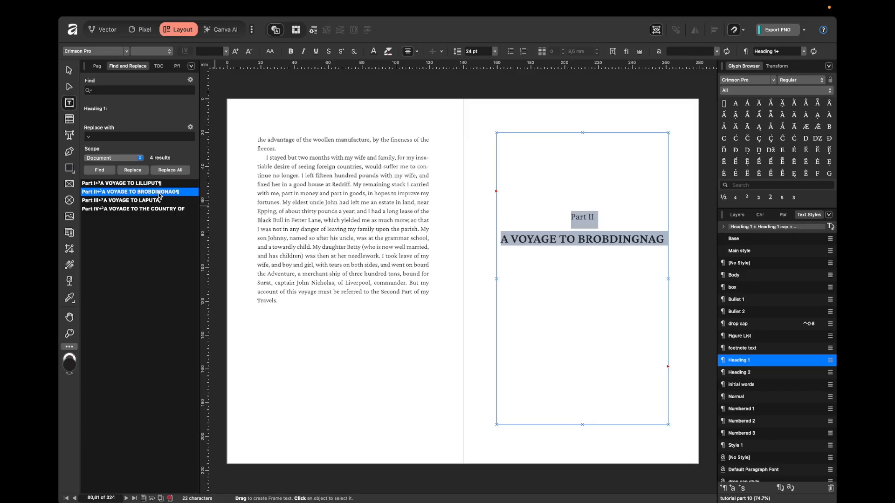
pyautogui.click(151, 201)
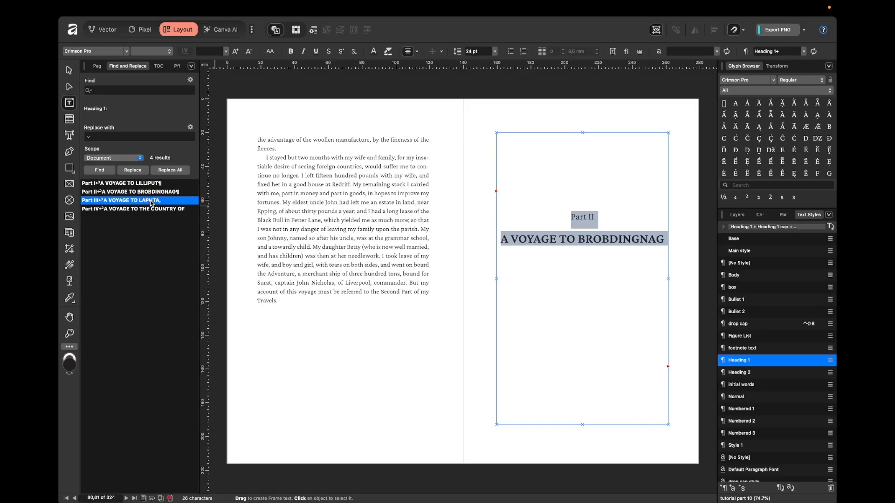
pyautogui.click(151, 209)
pyautogui.click(150, 183)
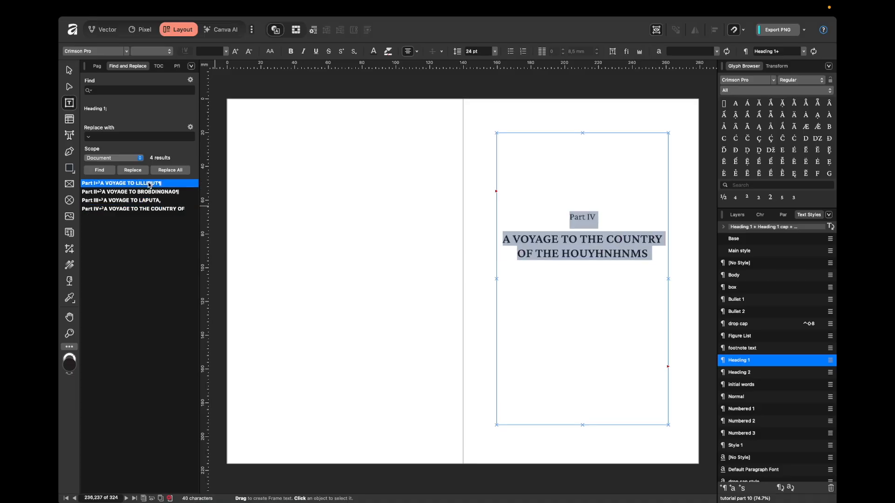
# Search the document for text in the Bullet 1 paragraph style.
pyautogui.click(190, 81)
pyautogui.moveTo(180, 113)
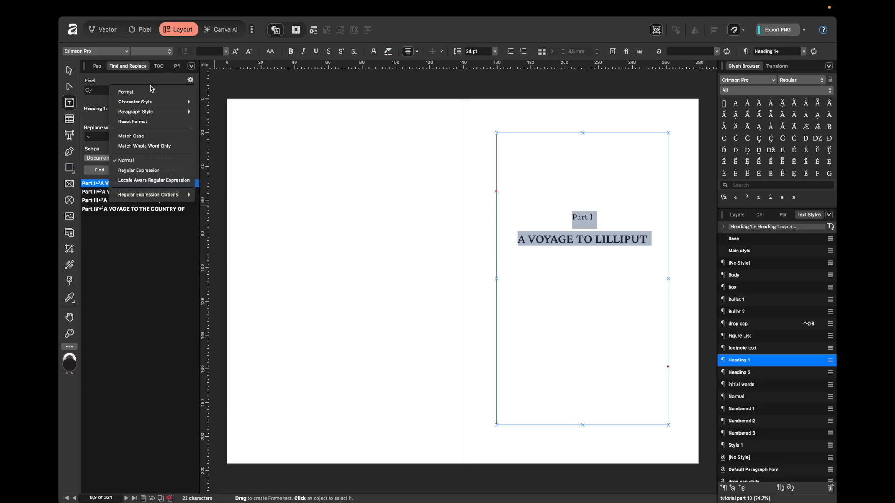
pyautogui.moveTo(148, 103)
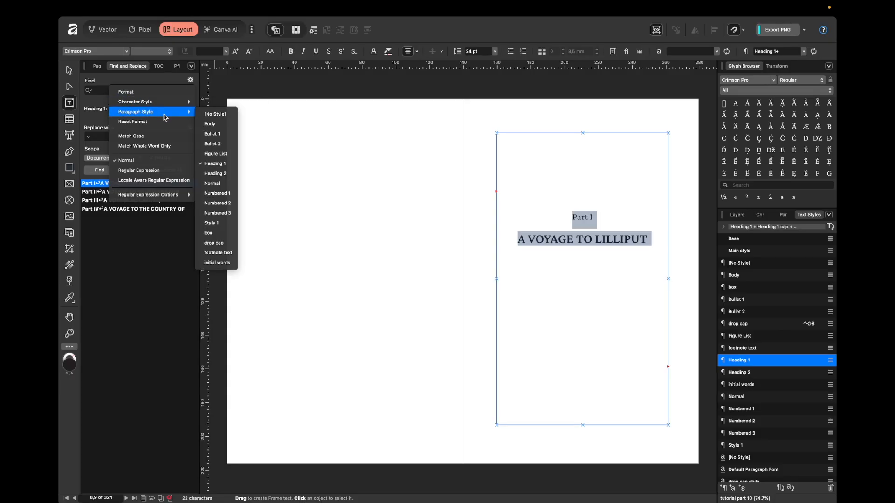
pyautogui.click(212, 134)
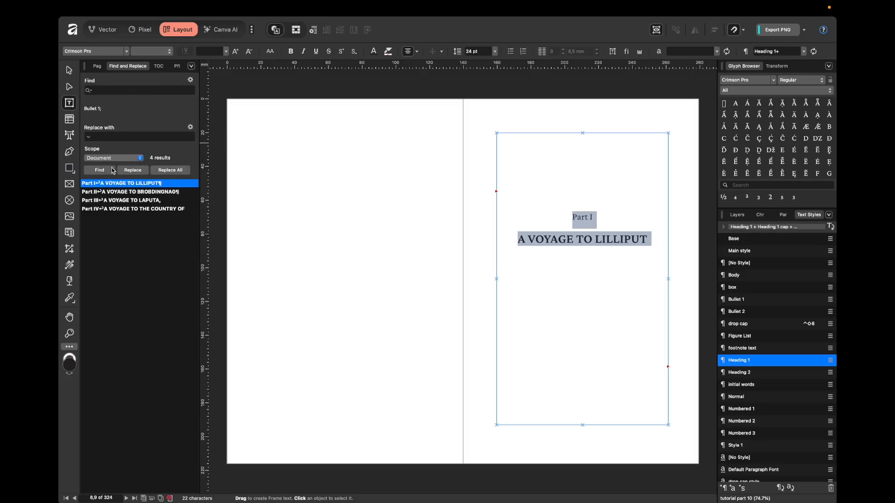
pyautogui.click(99, 170)
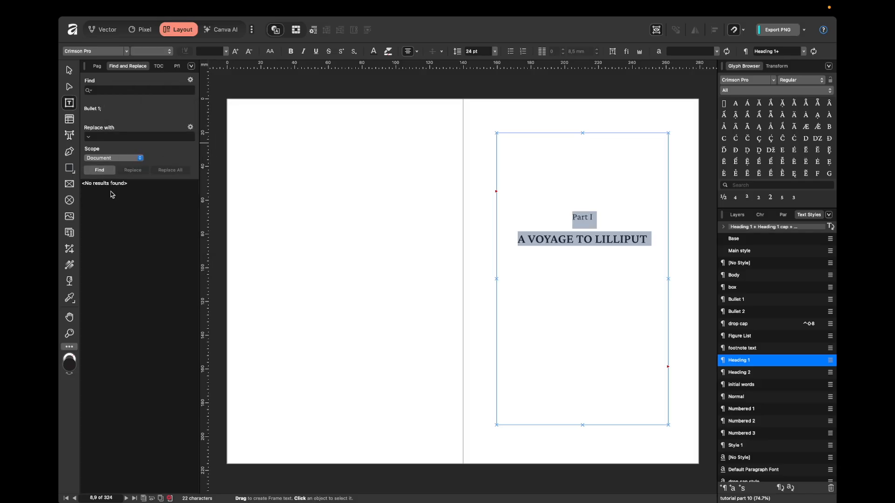
# Search the document for the drop cap paragraph style and go to the match beginning "The country described. A proposal for".
pyautogui.click(191, 80)
pyautogui.moveTo(182, 112)
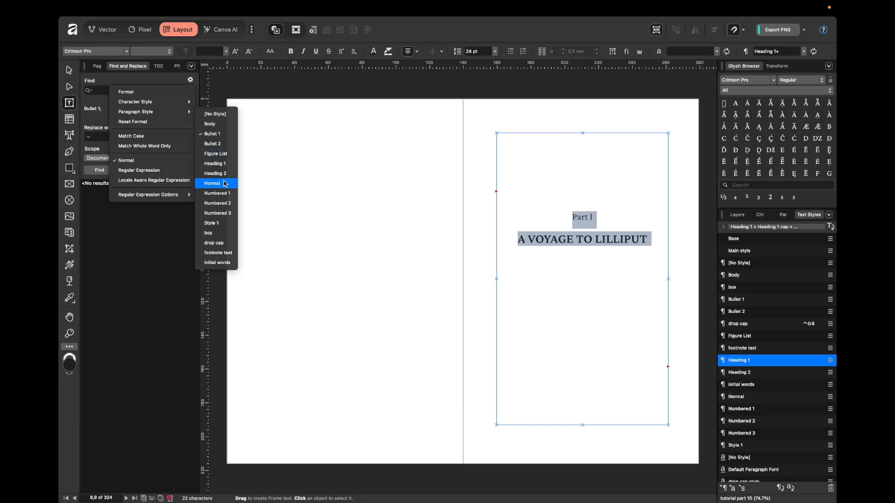
pyautogui.click(214, 243)
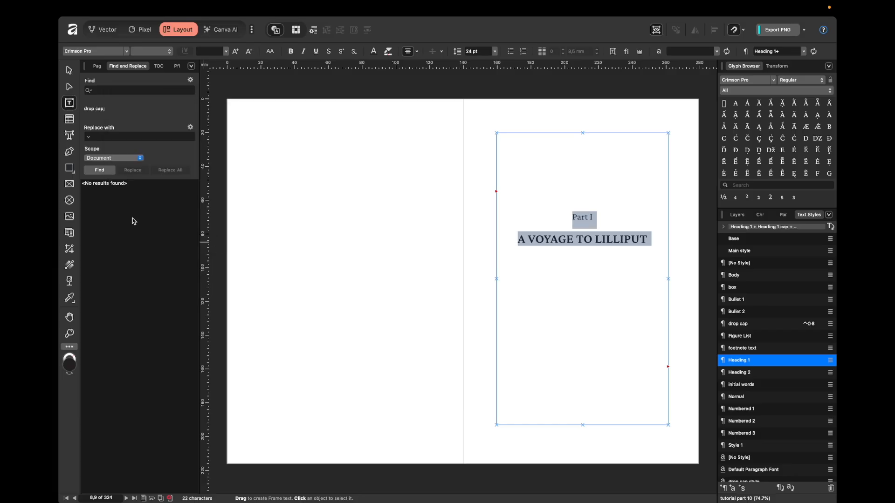
pyautogui.click(100, 170)
pyautogui.click(121, 208)
pyautogui.click(120, 270)
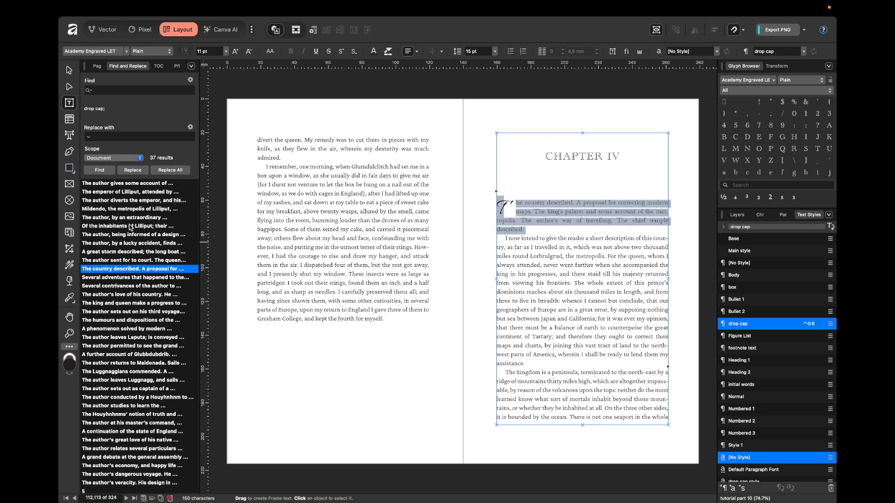
# Add the Heading 1 cap character style to the drop cap search criteria and run the search.
pyautogui.click(190, 80)
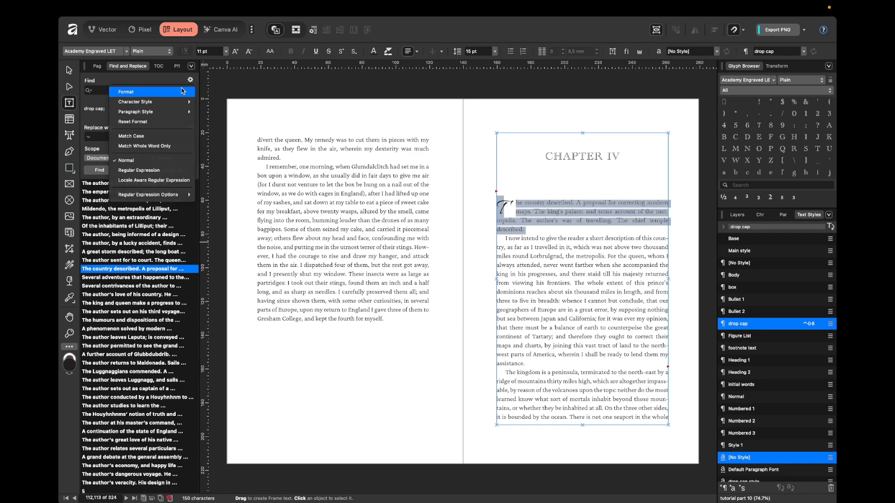
pyautogui.moveTo(173, 107)
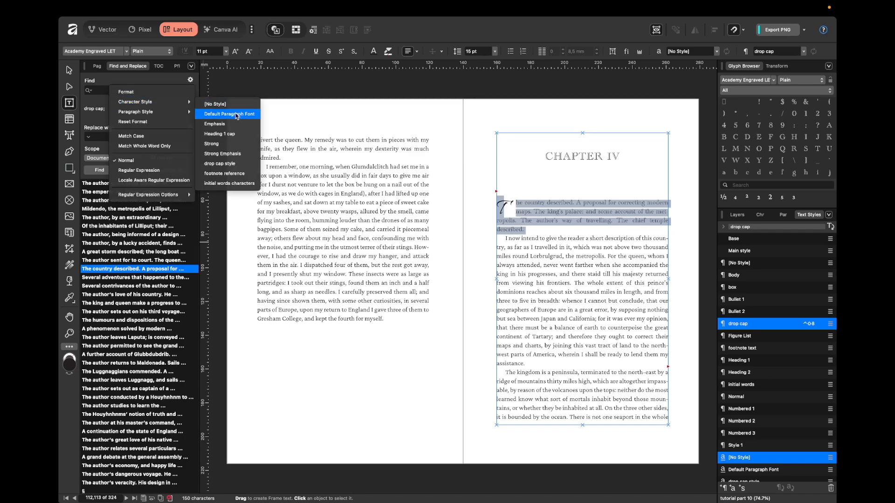
pyautogui.click(219, 134)
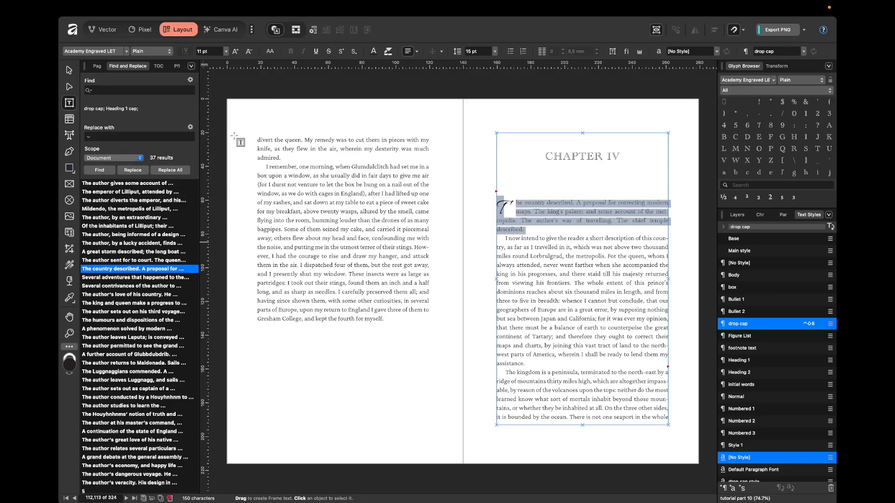
pyautogui.click(99, 170)
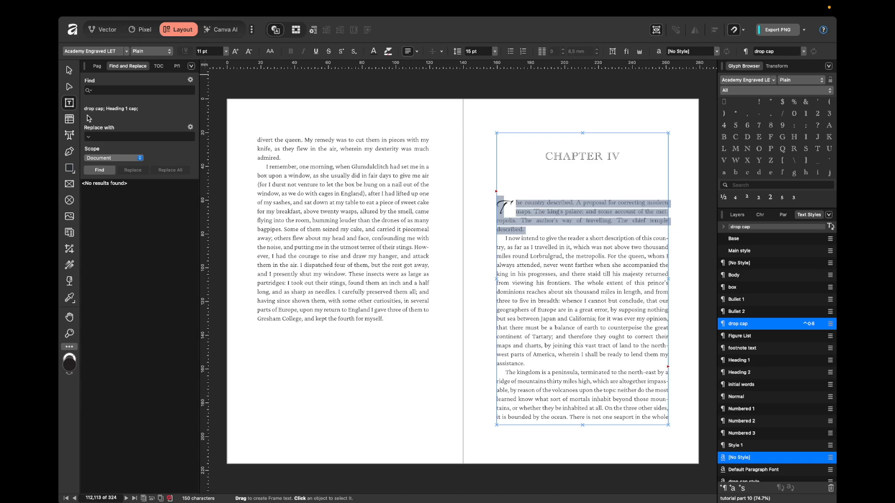
# Reset the search format, find text in the Heading 1 cap character style and go through the matches for Parts II, I and III.
pyautogui.click(190, 80)
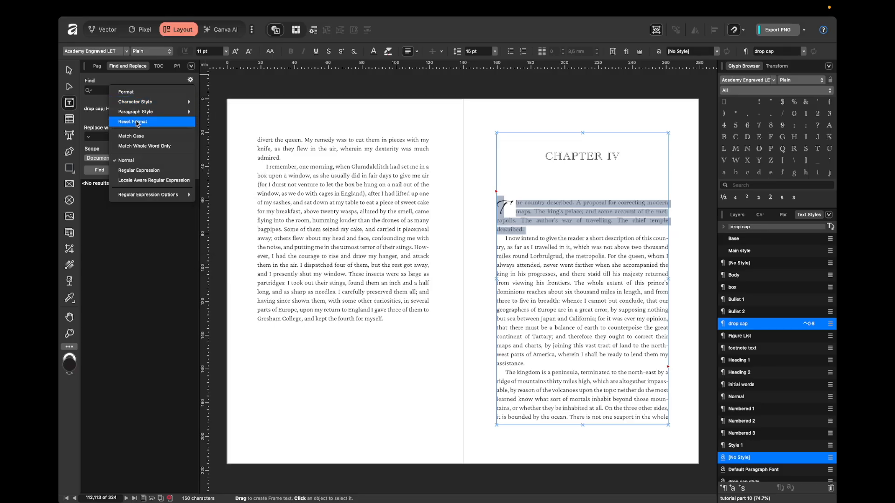
pyautogui.click(133, 122)
pyautogui.click(191, 80)
pyautogui.moveTo(186, 103)
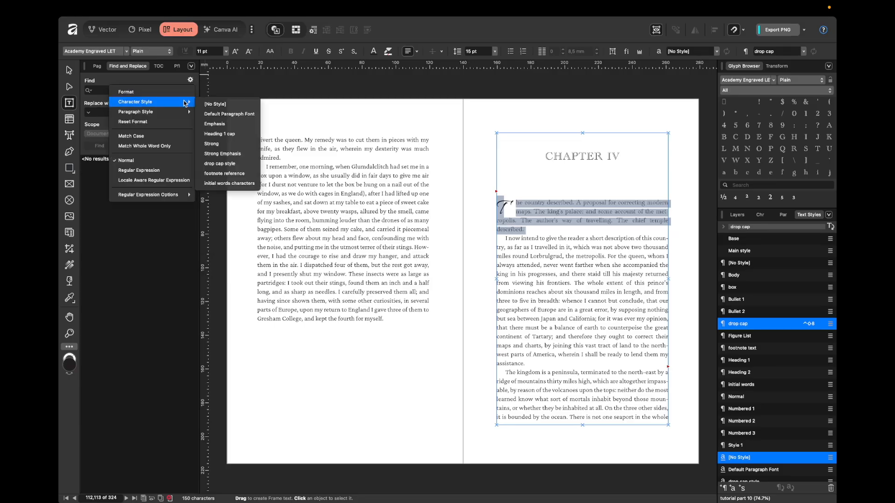
pyautogui.click(231, 134)
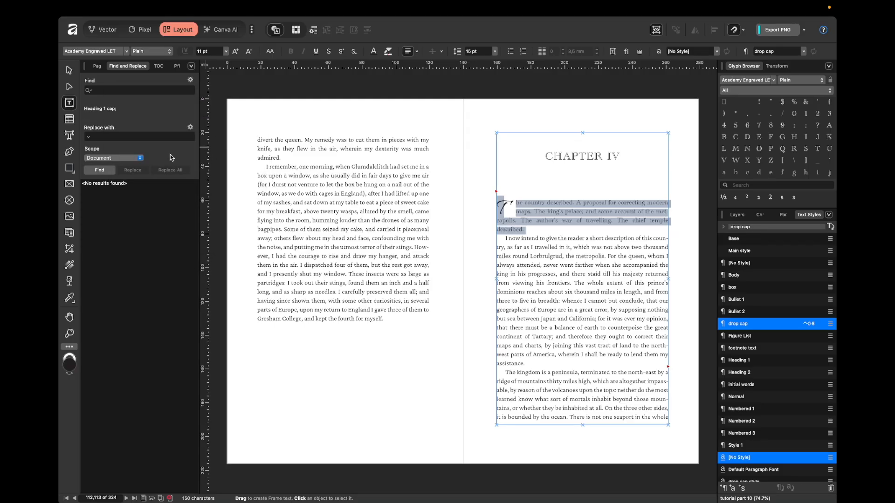
pyautogui.click(107, 170)
pyautogui.click(127, 191)
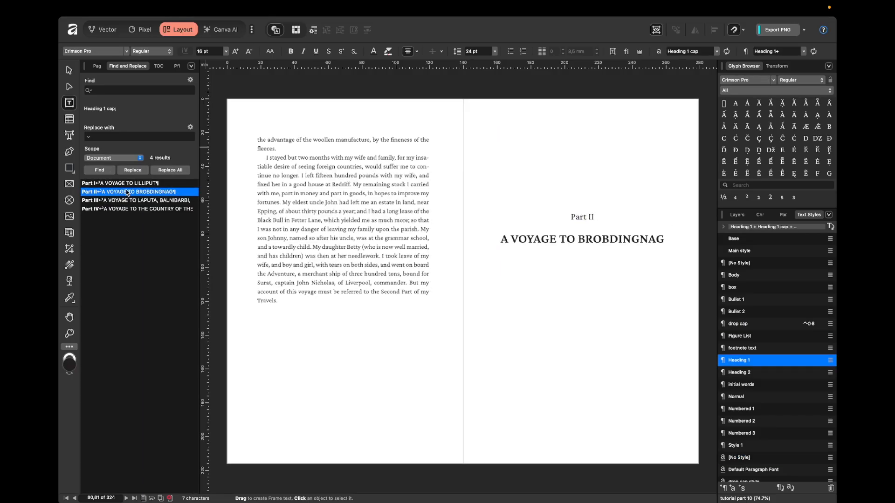
pyautogui.click(130, 183)
pyautogui.click(134, 201)
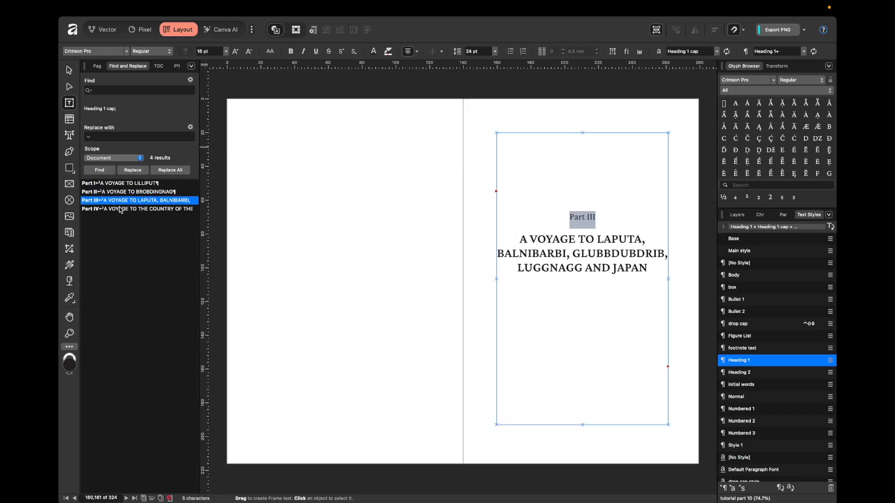
pyautogui.click(190, 81)
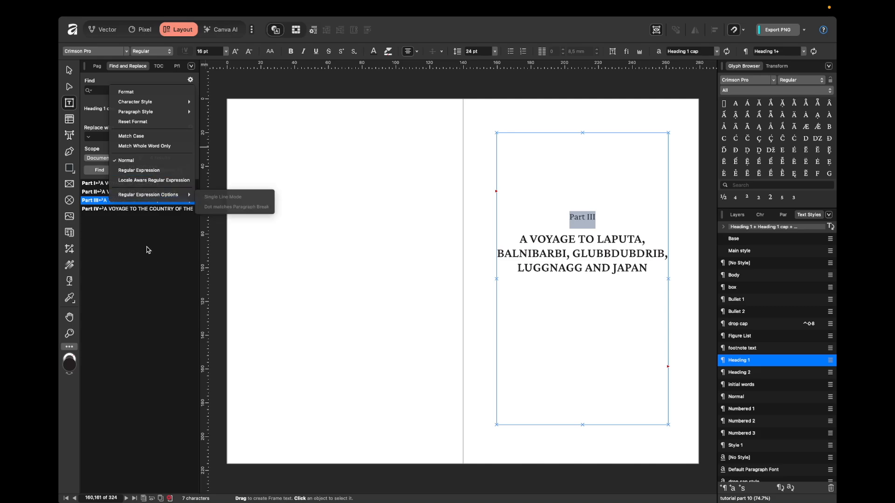
pyautogui.click(147, 250)
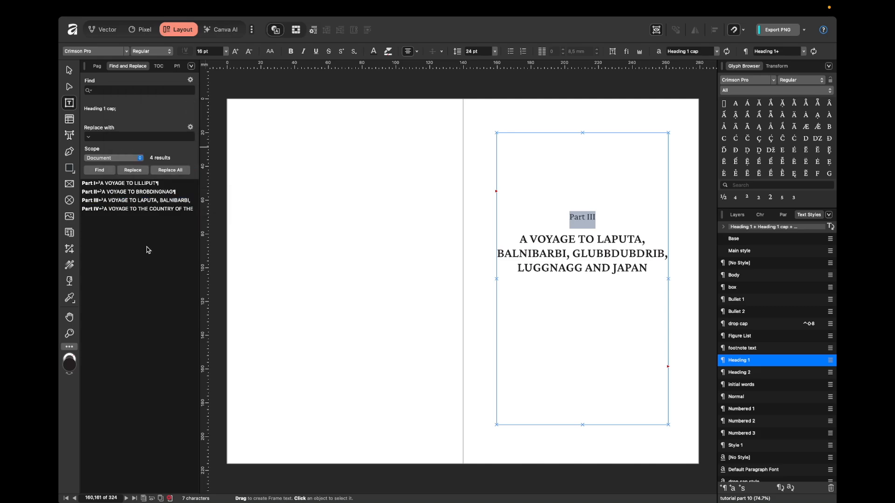